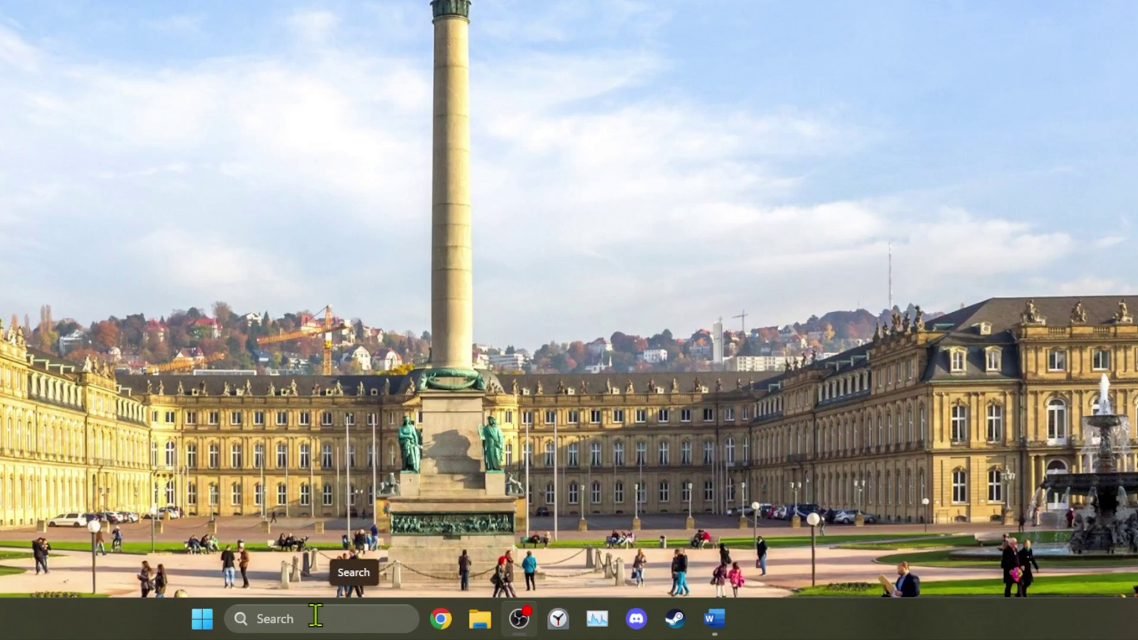
- Search Windows for 'control panel' and launch the Control Panel best match
click(474, 625)
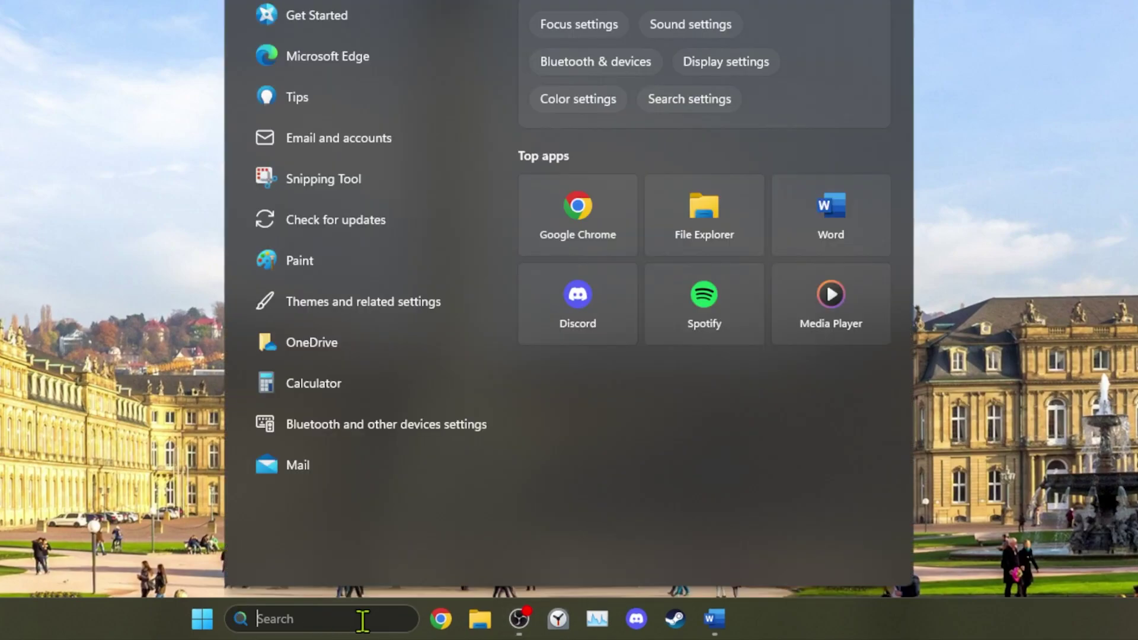
text(control )
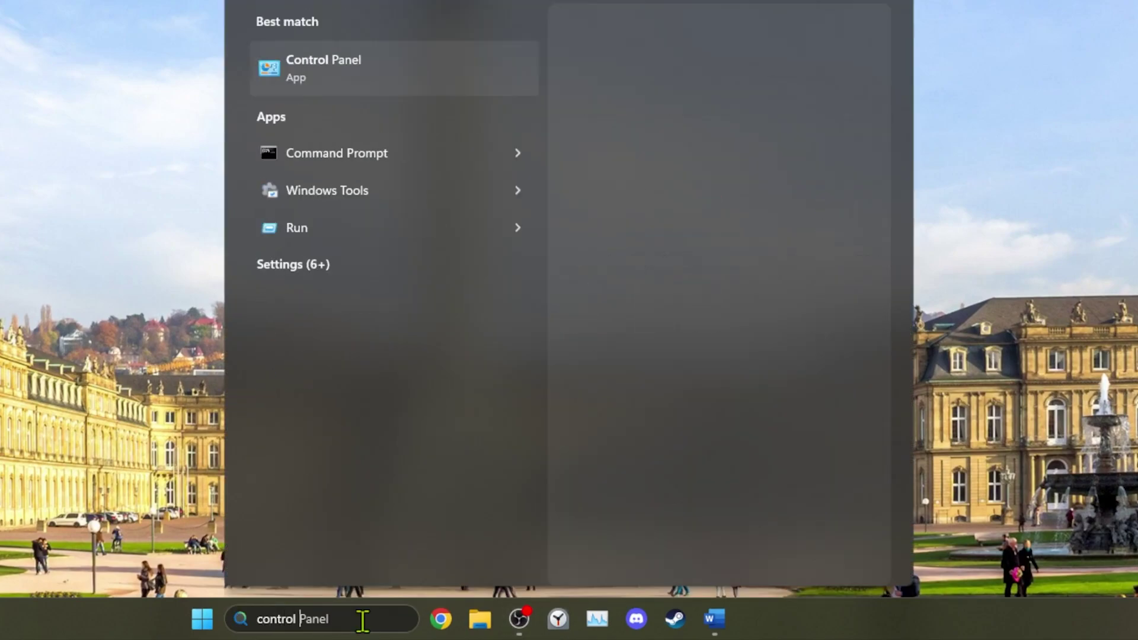
text(pane)
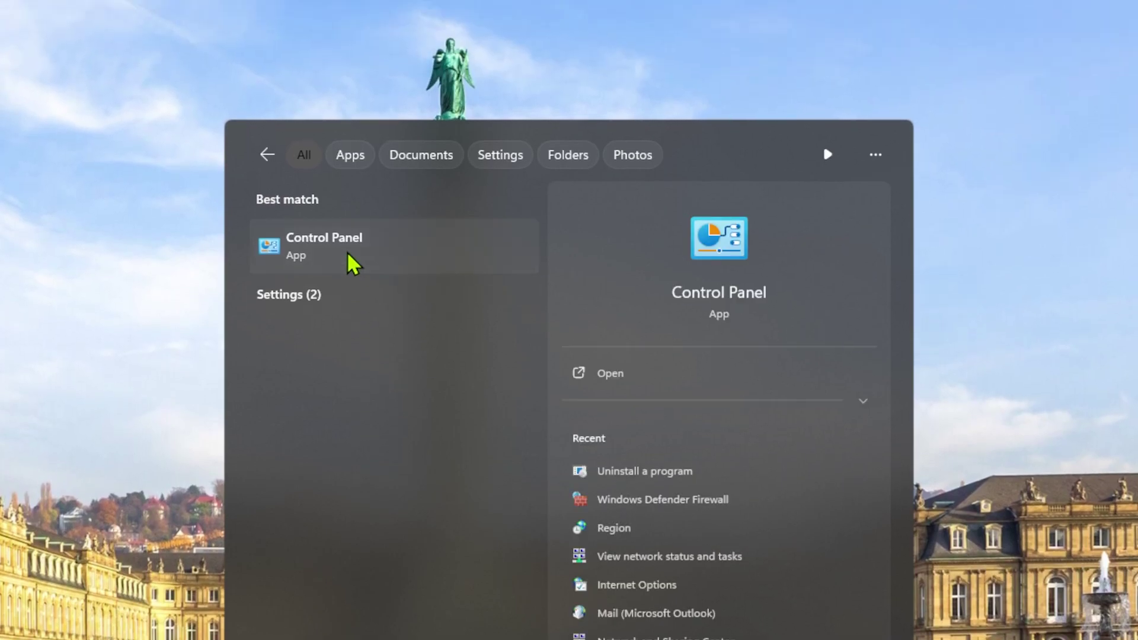
click(348, 254)
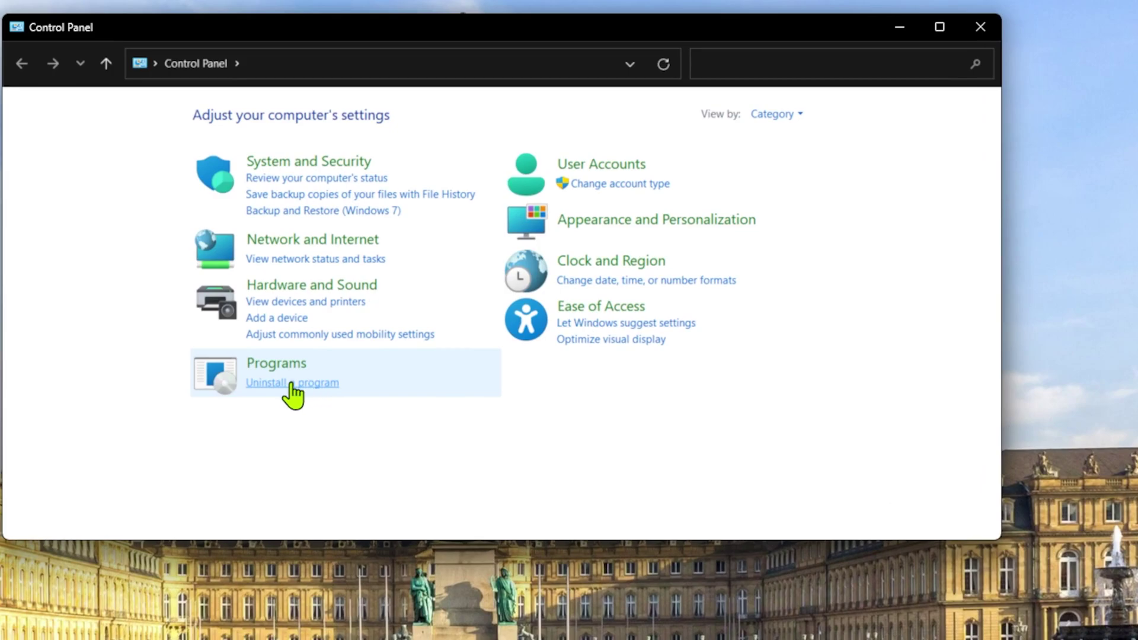
- Maximize Programs and Features and bring up options for Microsoft Office LTSC Standard 2021
click(309, 393)
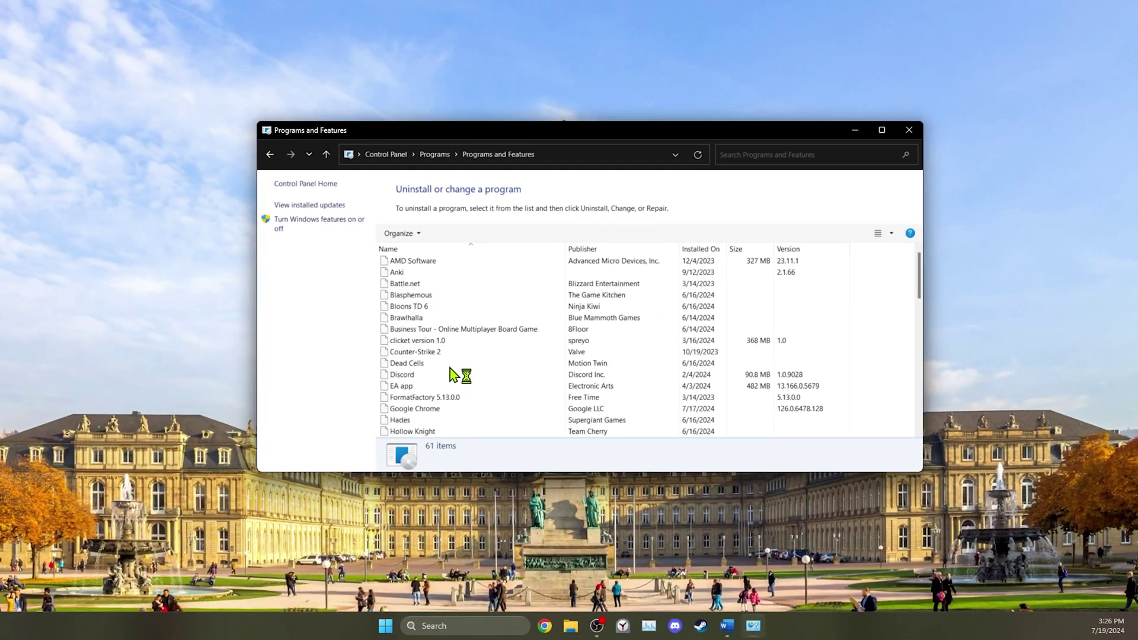
key(super+Up)
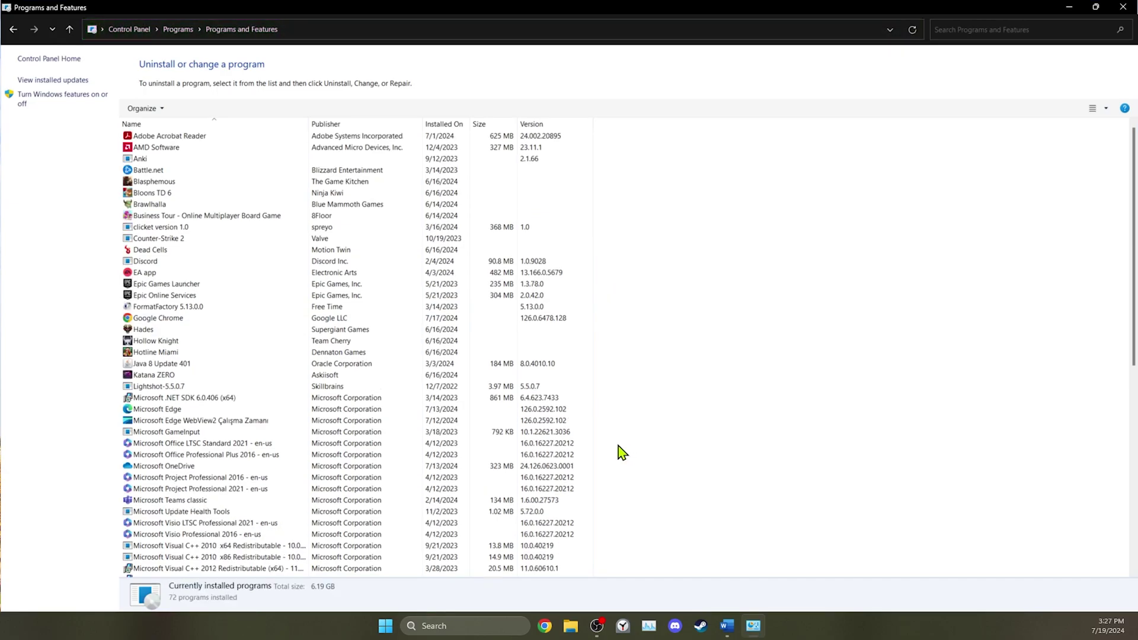
click(269, 447)
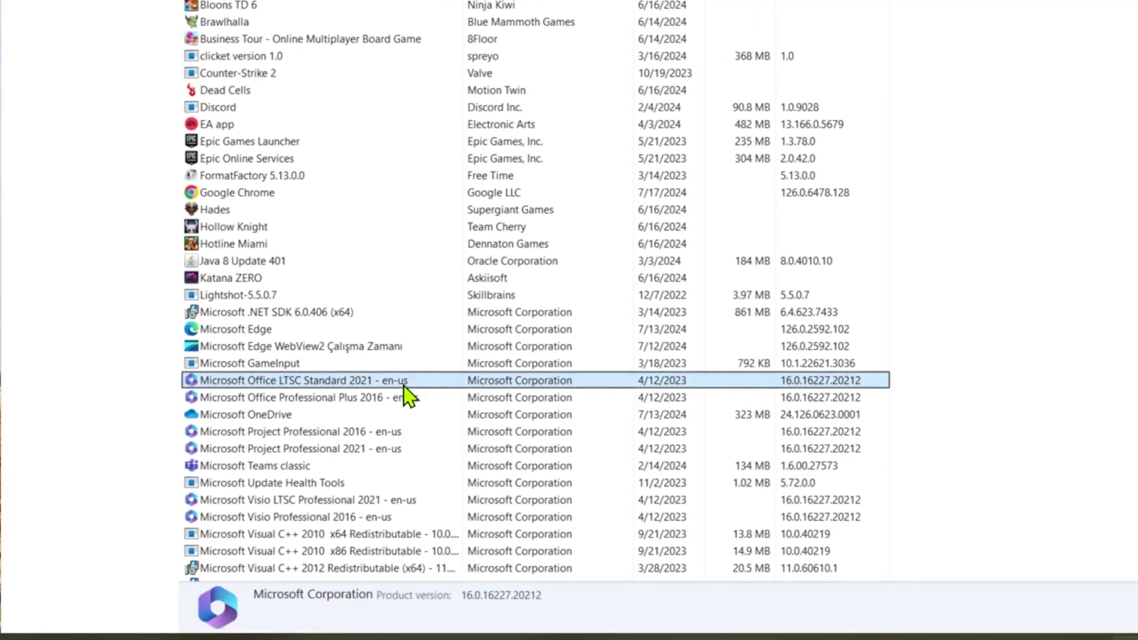
right_click(405, 385)
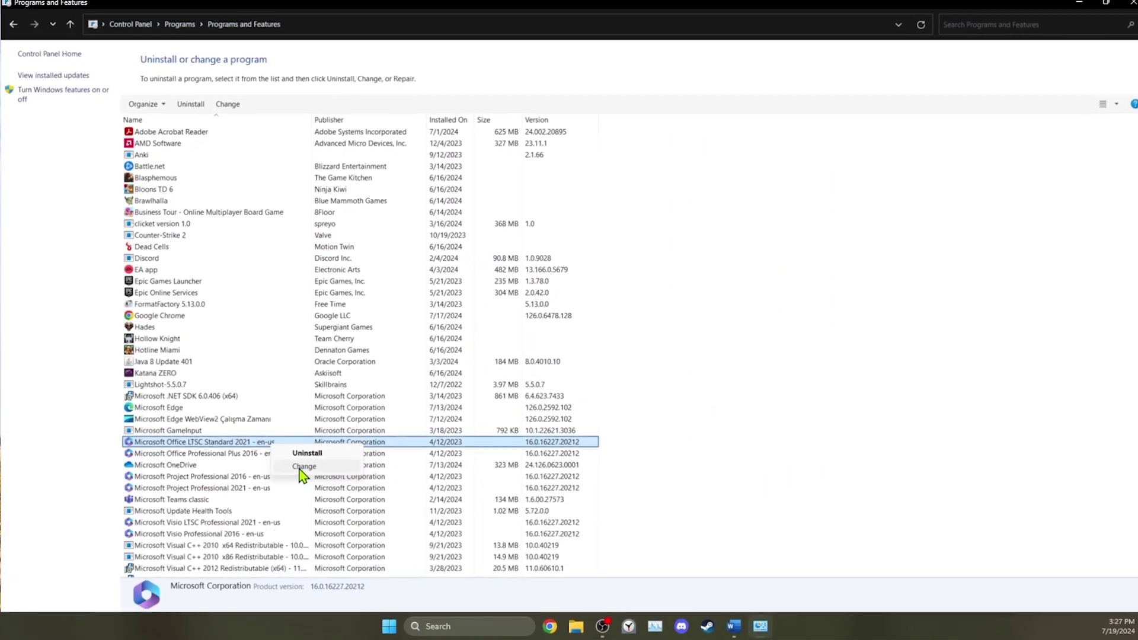
- Run a Quick Repair on Microsoft Office and close the Done repairing message
click(448, 382)
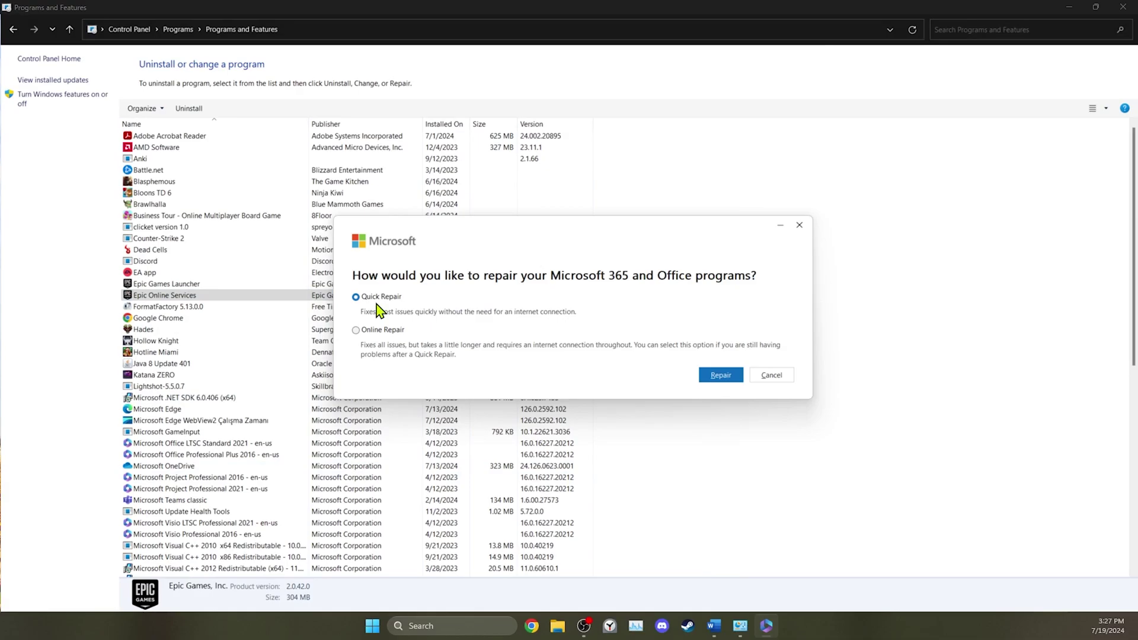
click(733, 379)
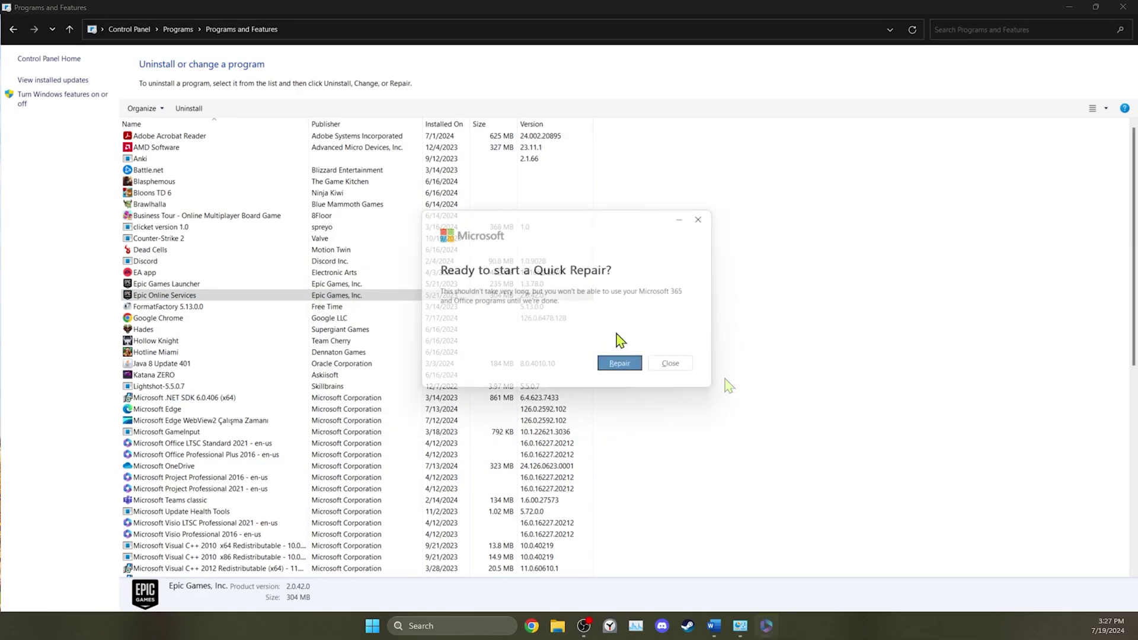
click(615, 367)
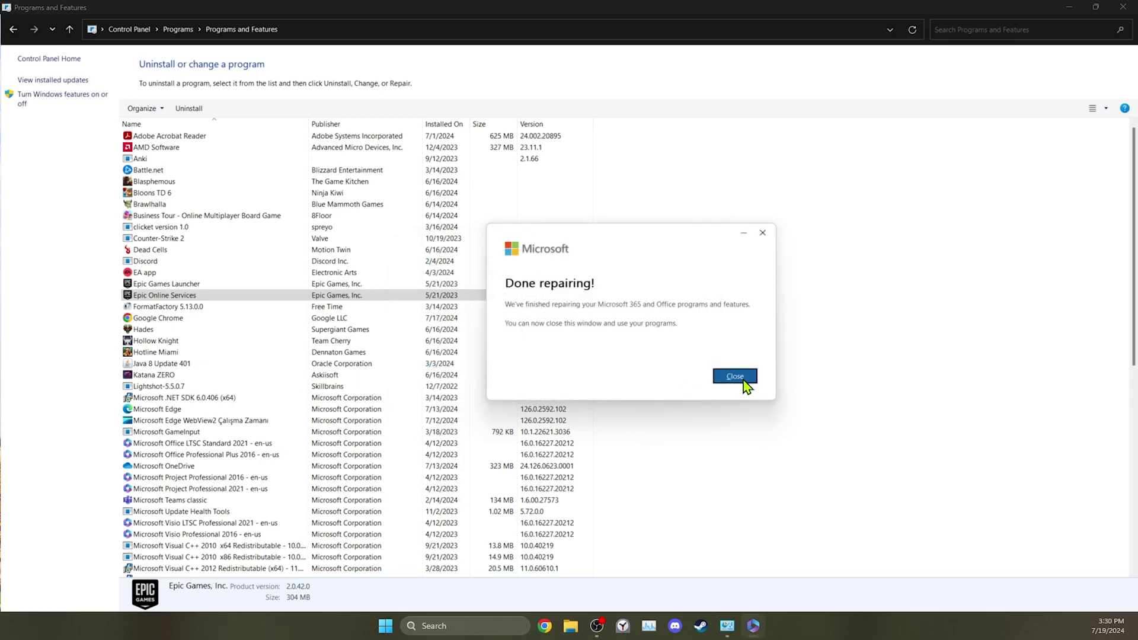
click(735, 377)
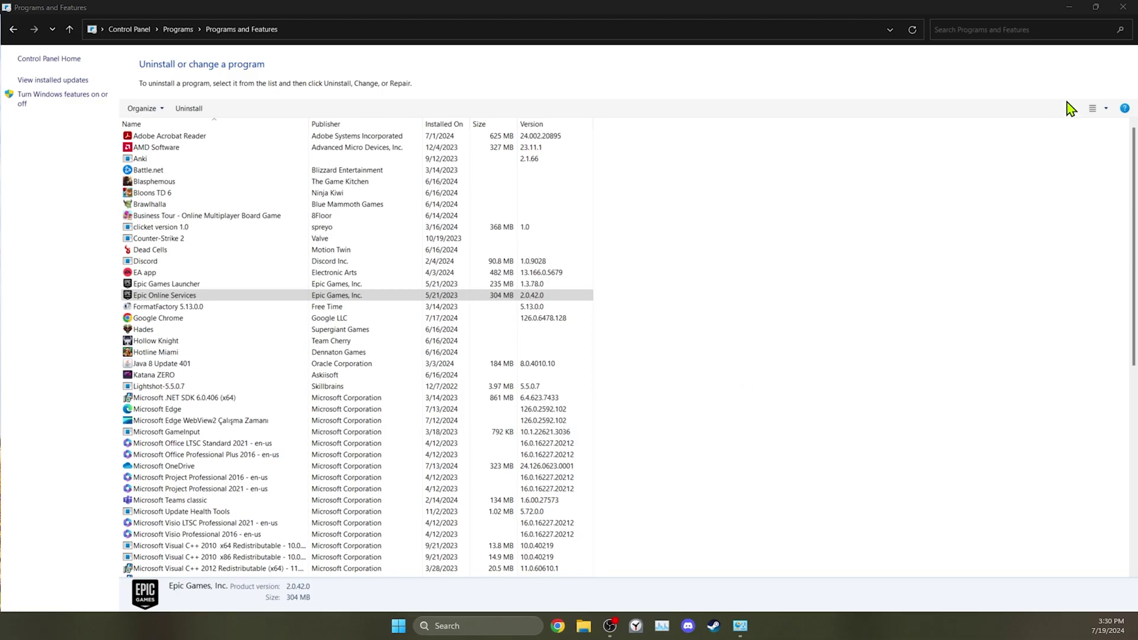
- Close Programs and Features and search Windows for the Run app
click(1123, 7)
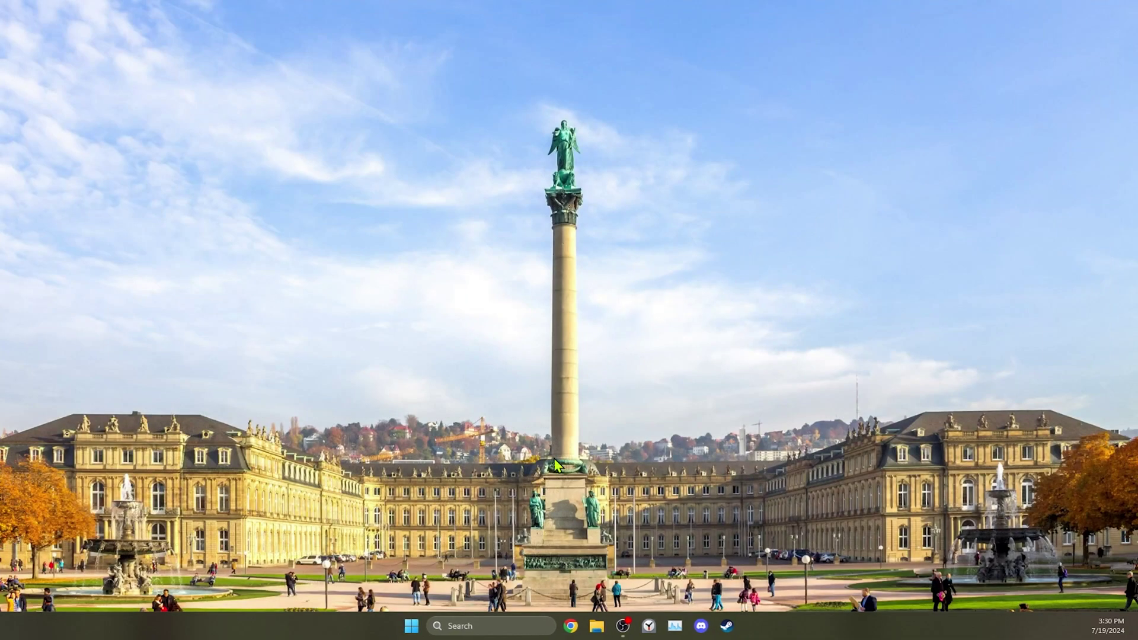
right_click(503, 610)
click(504, 626)
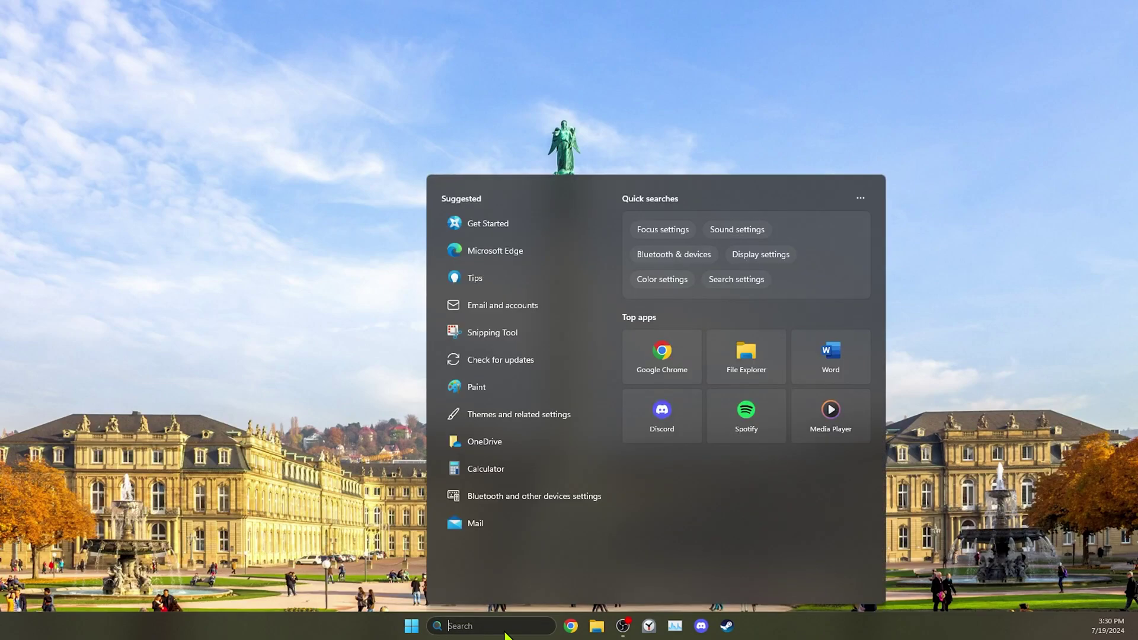
text(run)
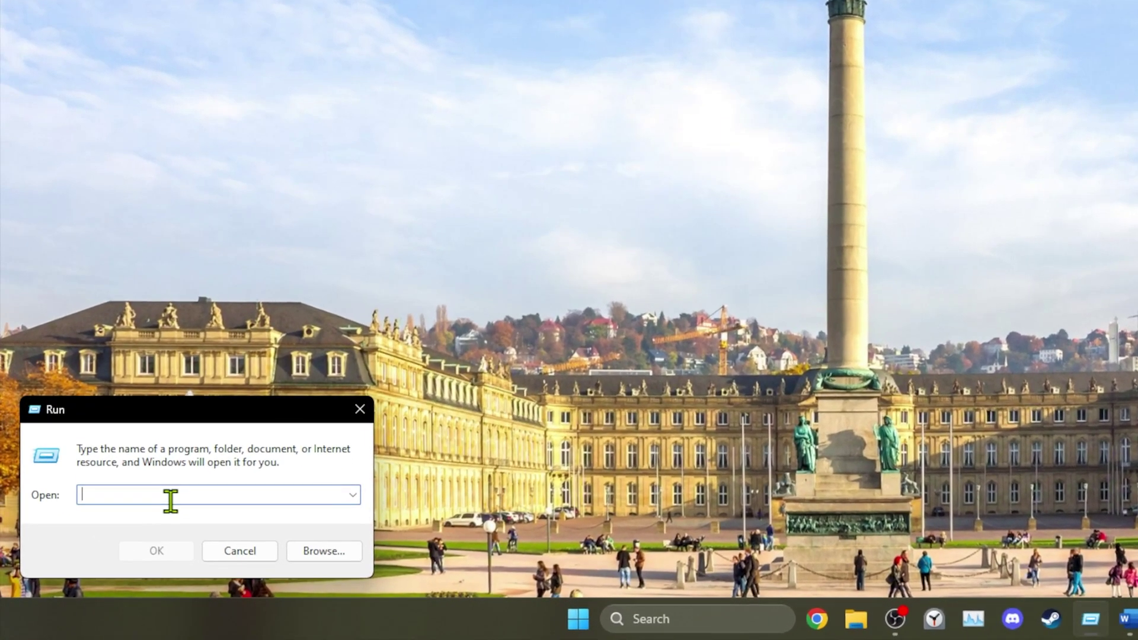
- Run 'outlook.exe /resetnavpane' to start Outlook with a reset navigation pane
text(outlook.exe/resetnavpane)
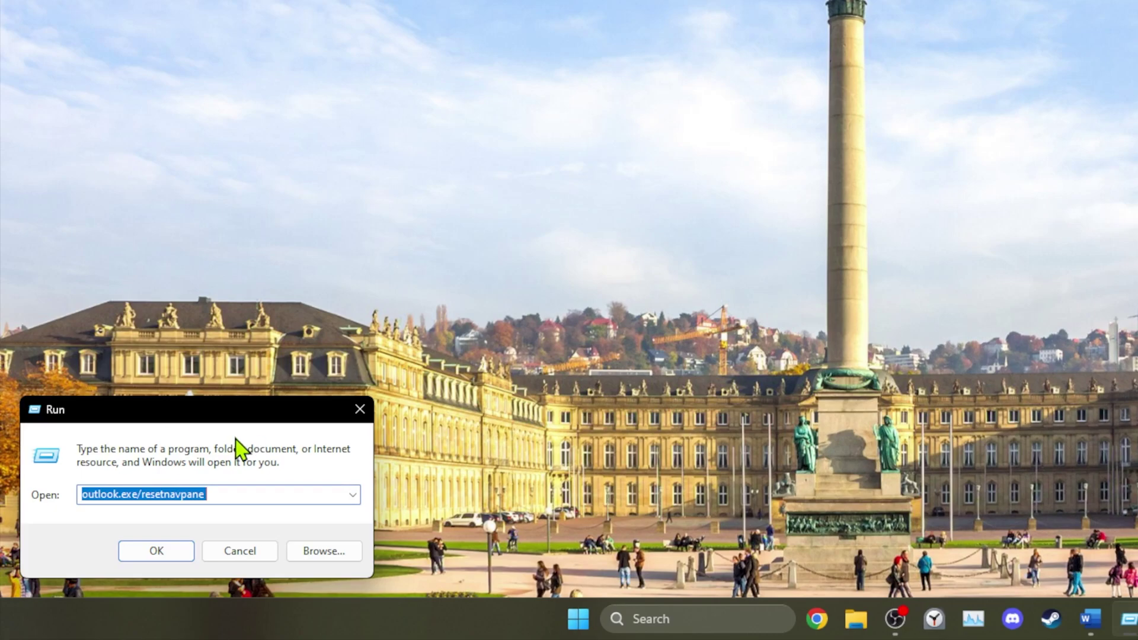
click(139, 494)
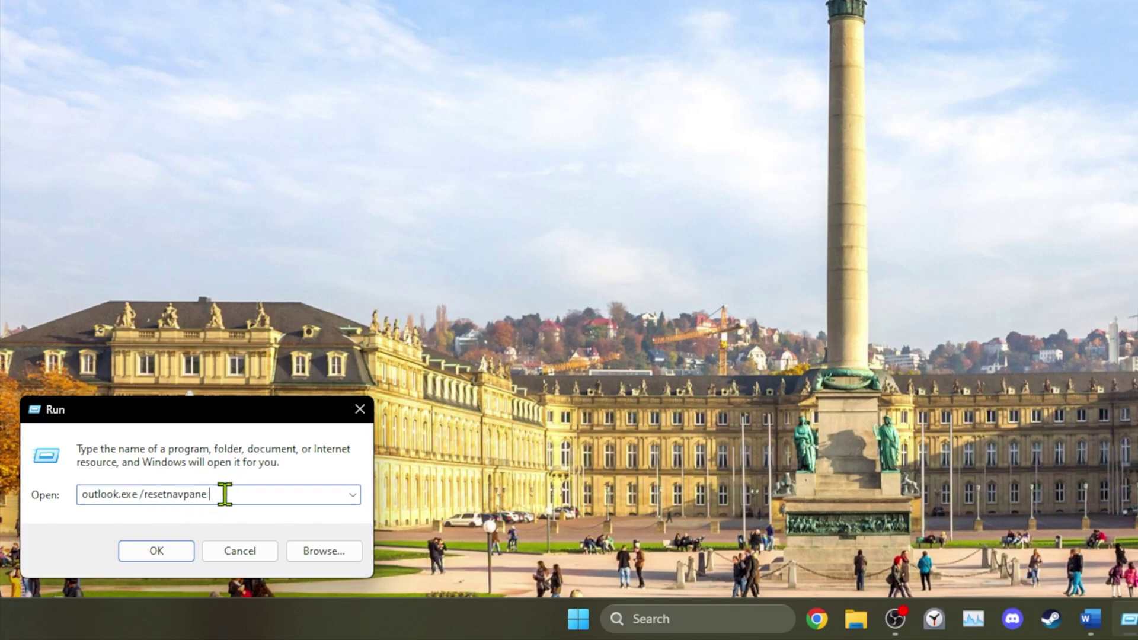
click(180, 551)
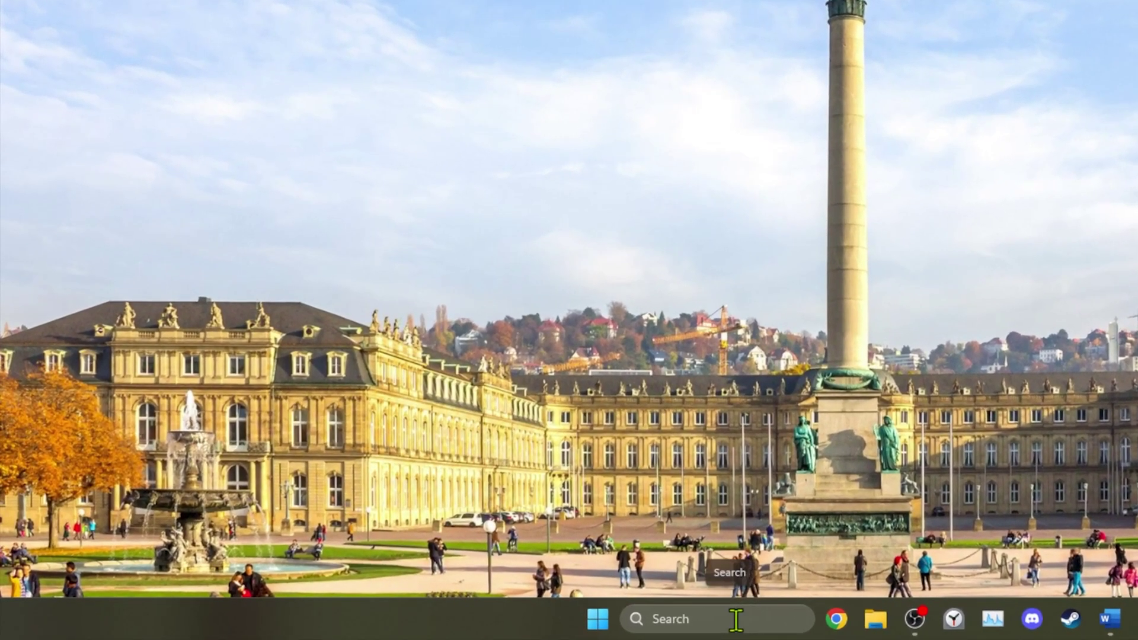
- Run %localappdata% from the Run dialog to open AppData Local in File Explorer
click(485, 623)
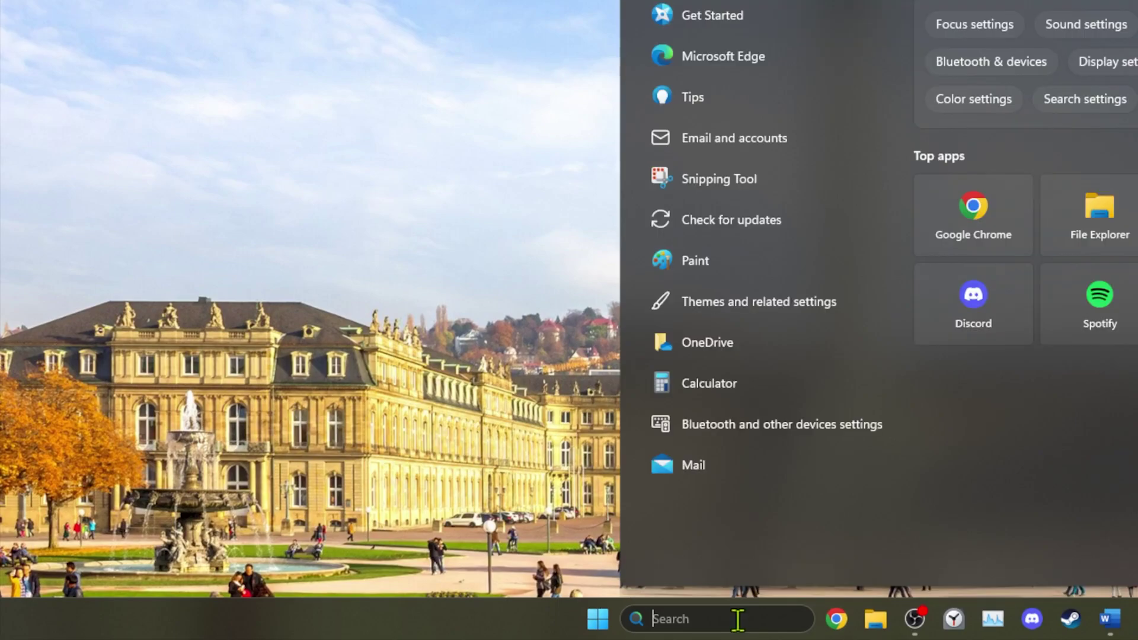
text(run)
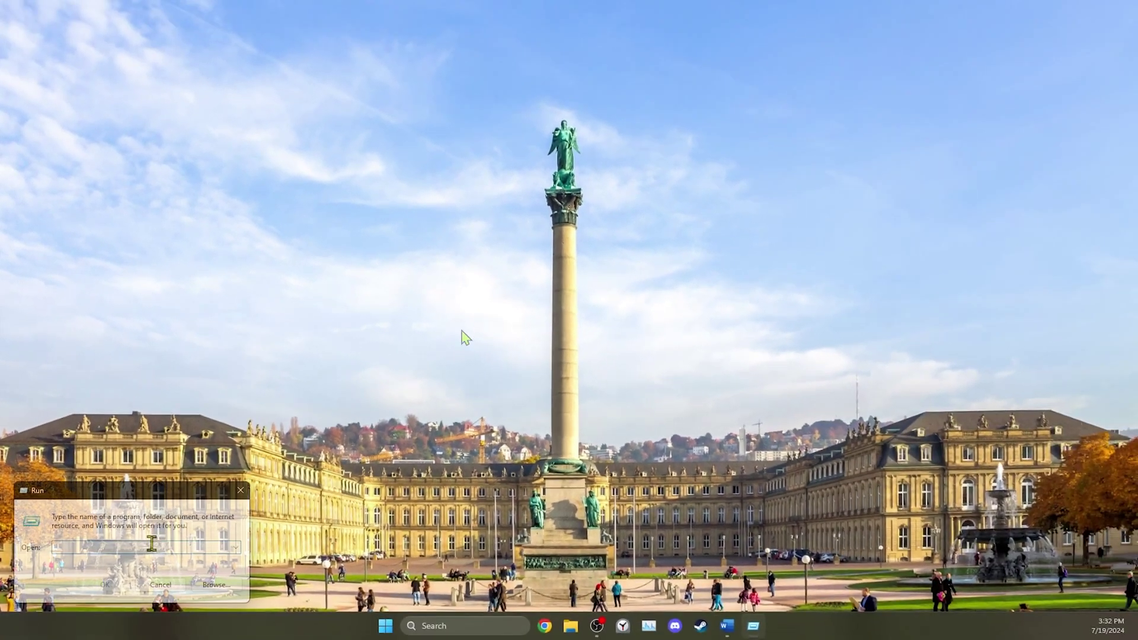
text(%)
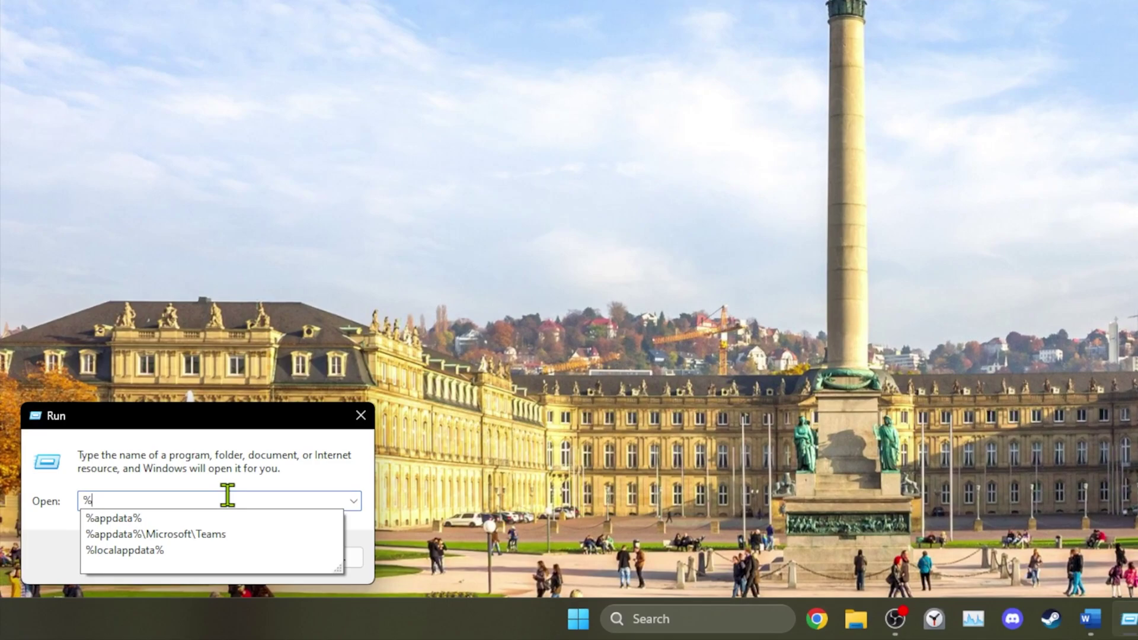
text(localappda)
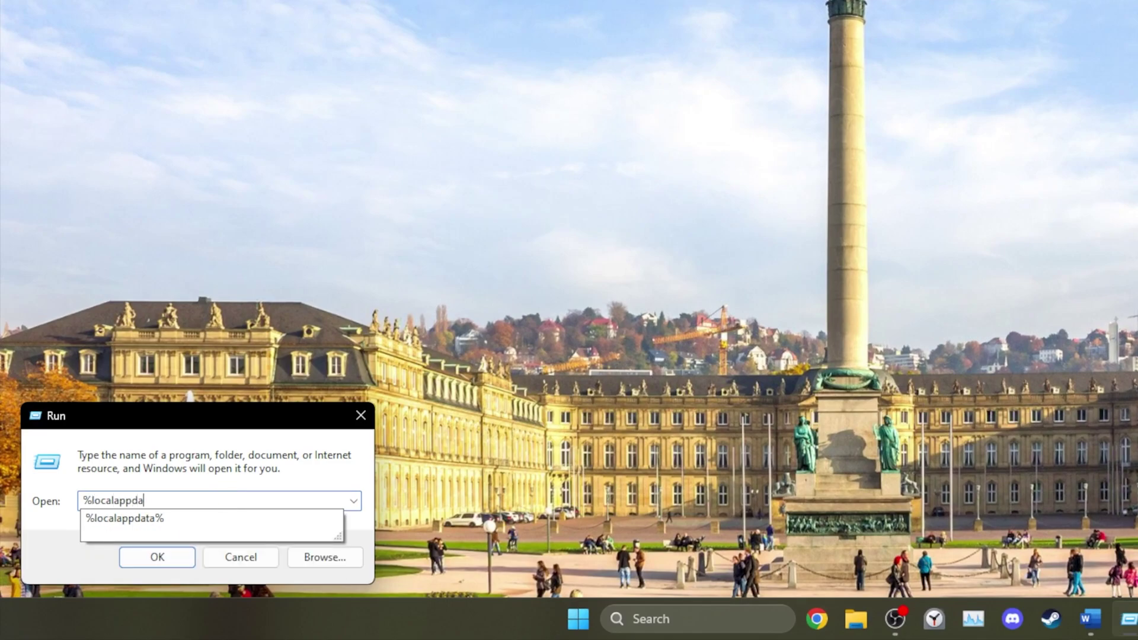
text(ta%)
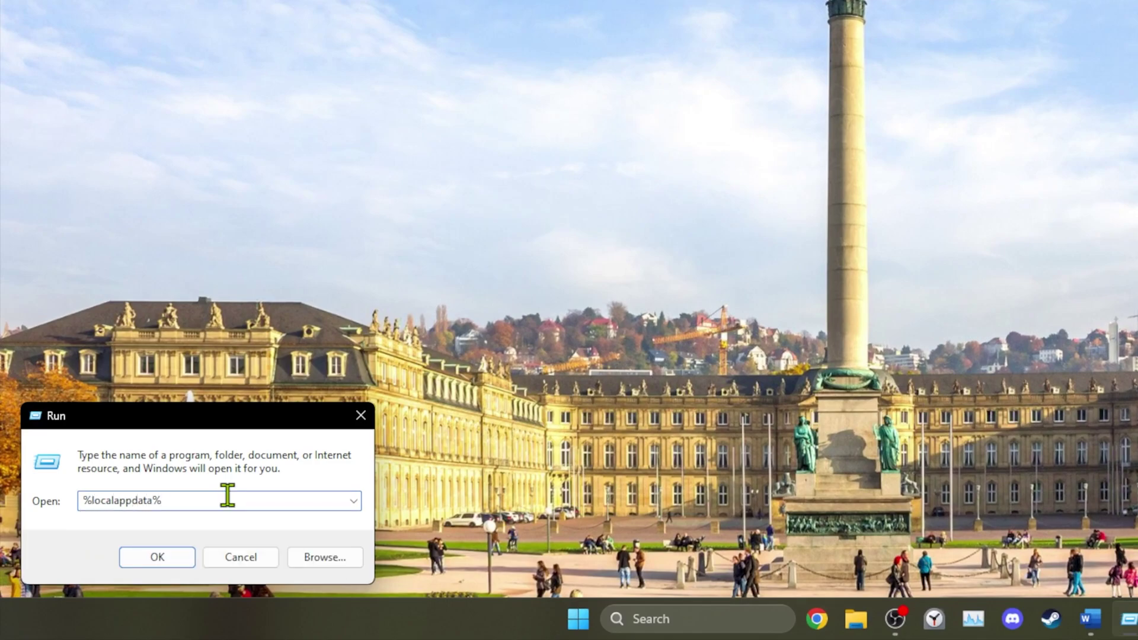
click(158, 557)
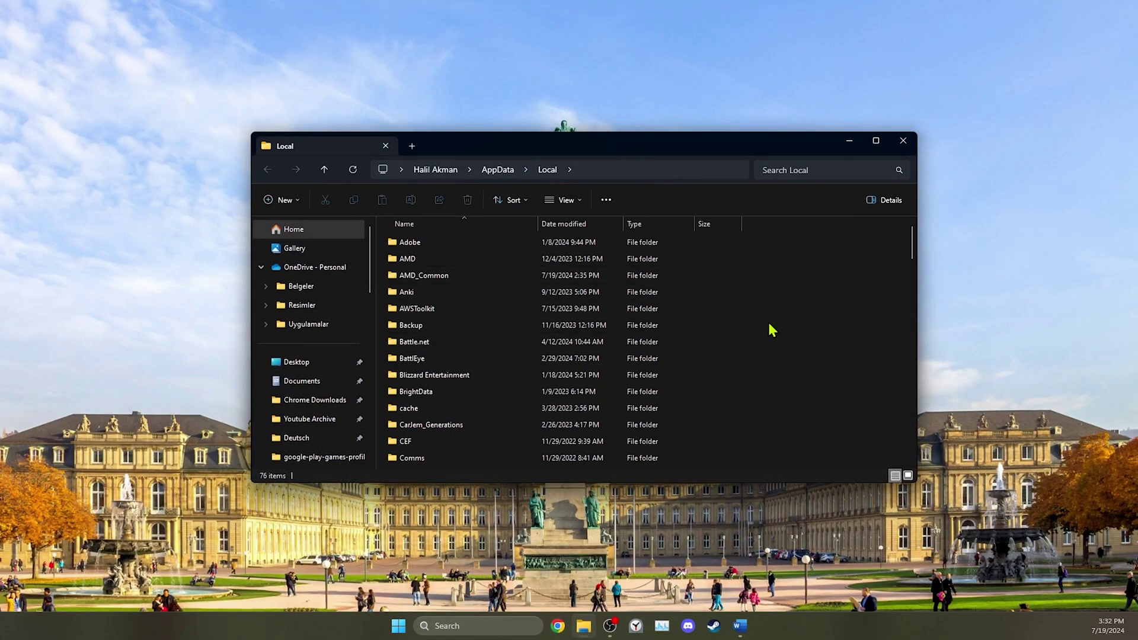
- Go to Microsoft\Outlook\RoamCache under AppData Local and delete all 51 cached files
text(micro)
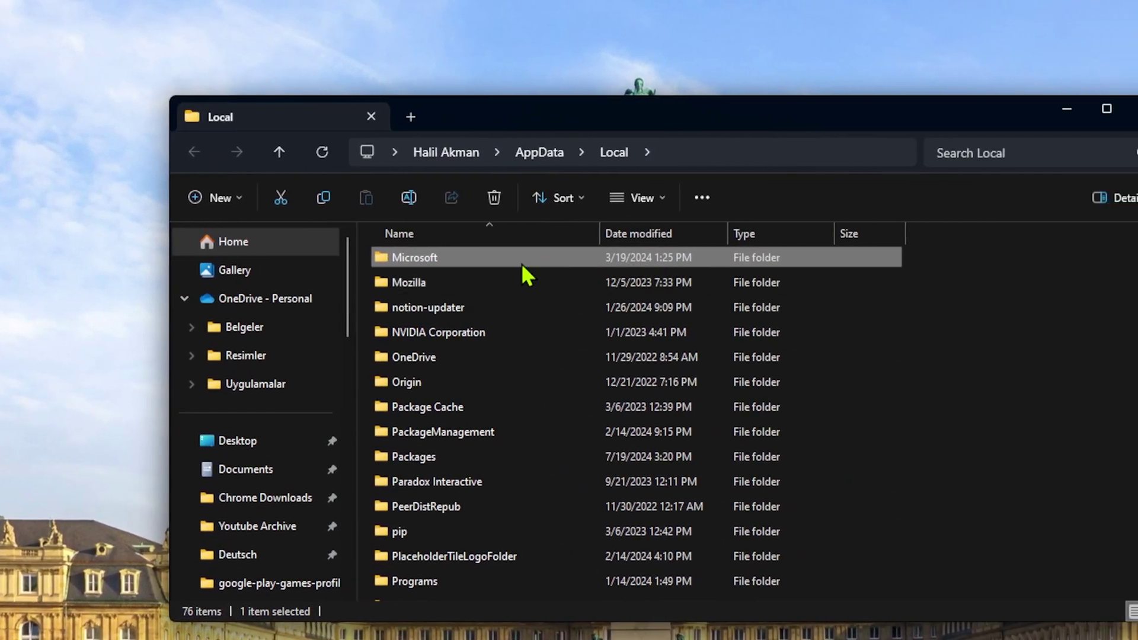
double_click(523, 265)
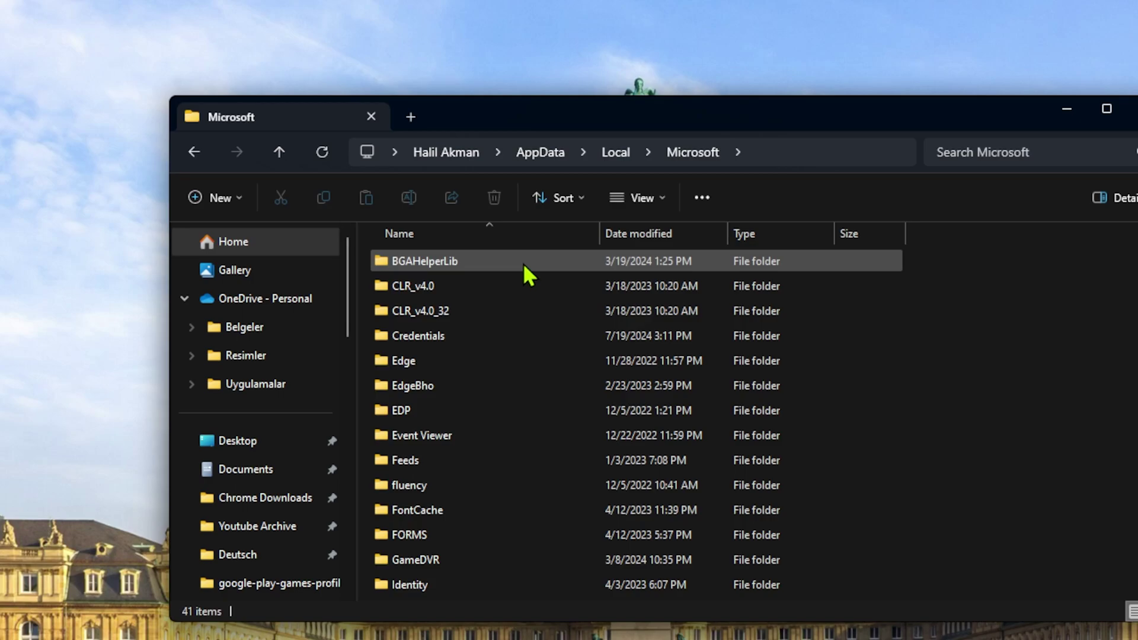
text(o)
click(477, 357)
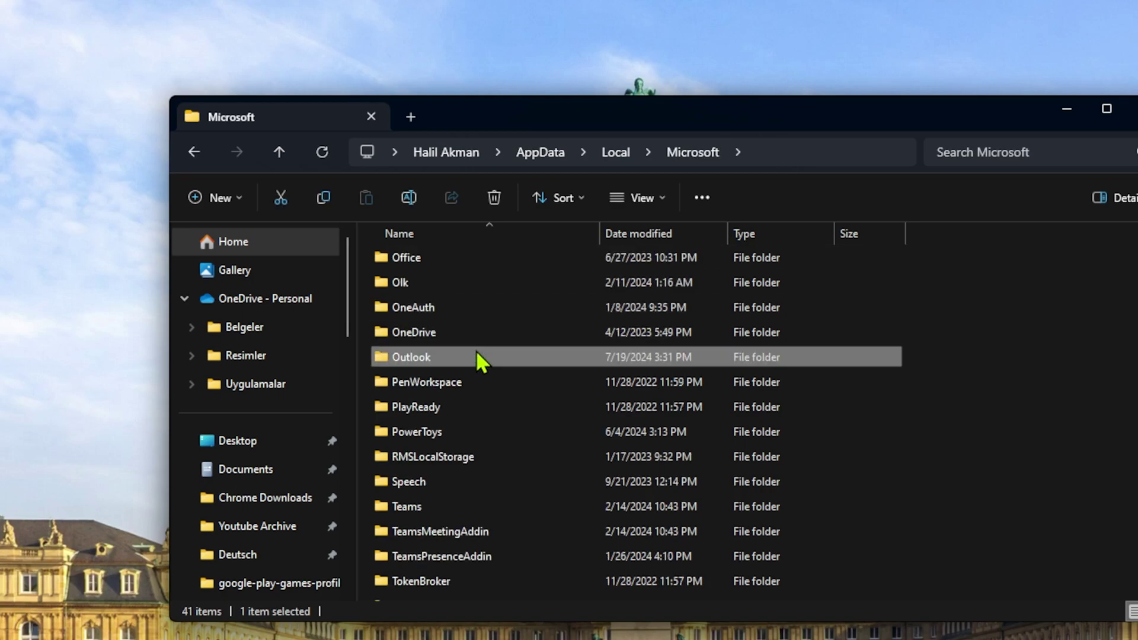
mouse_move(411, 357)
double_click(471, 355)
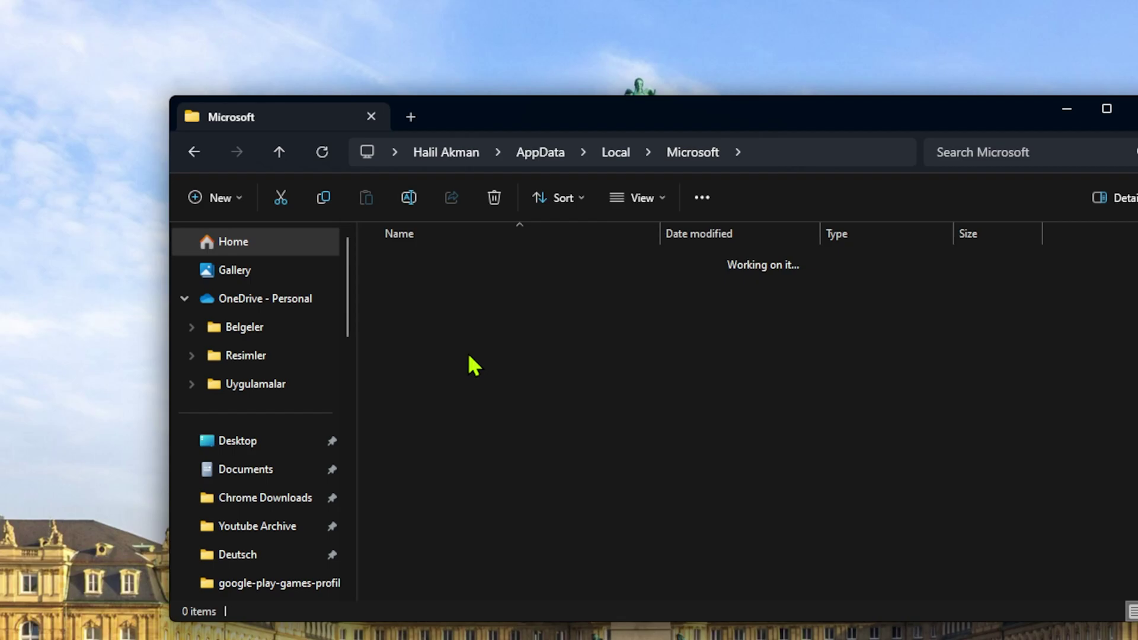
click(460, 312)
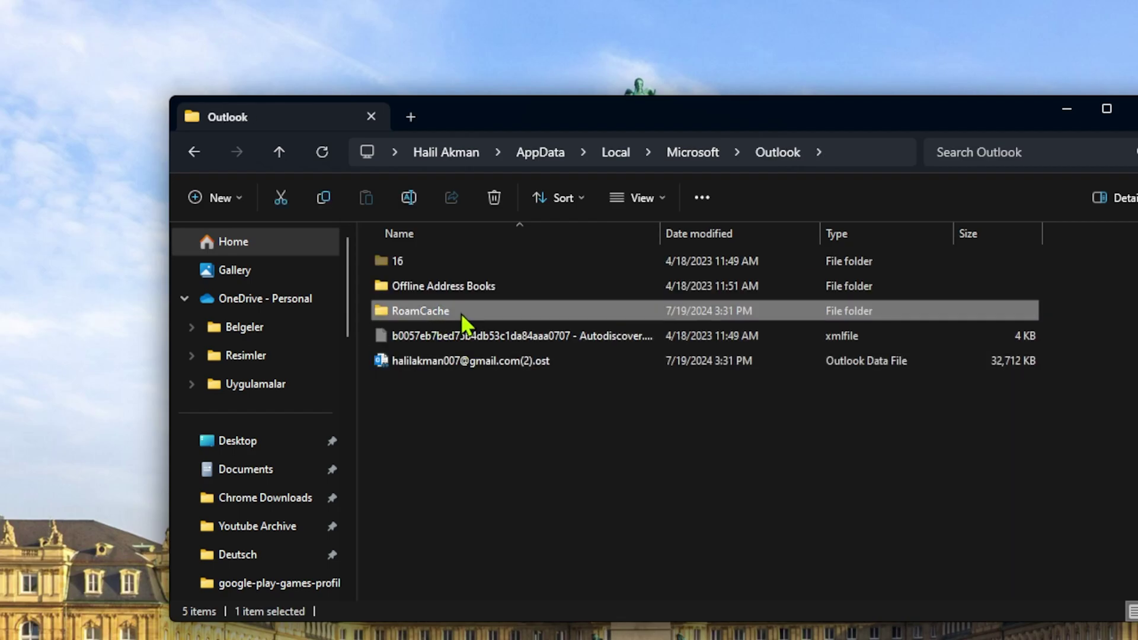
double_click(458, 315)
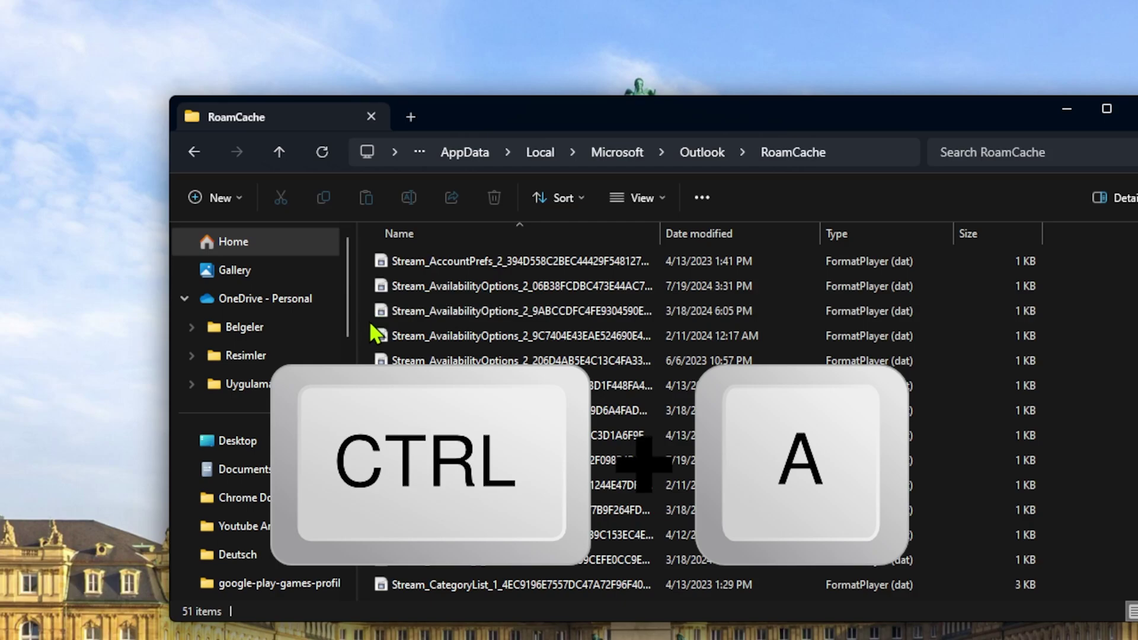
key(ctrl+a)
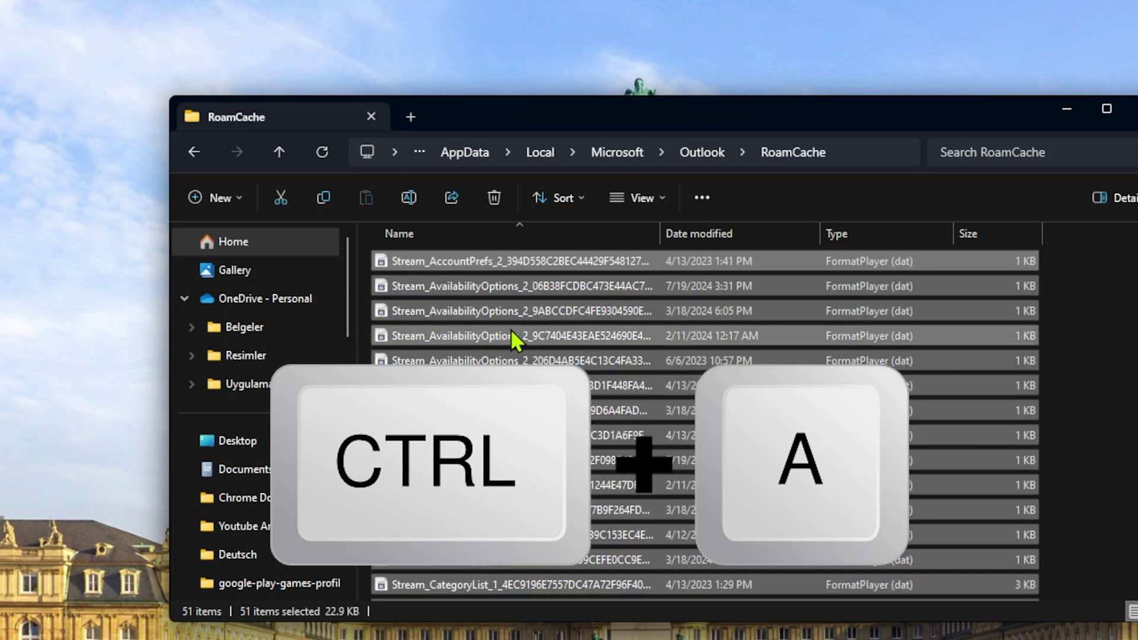
key(Delete)
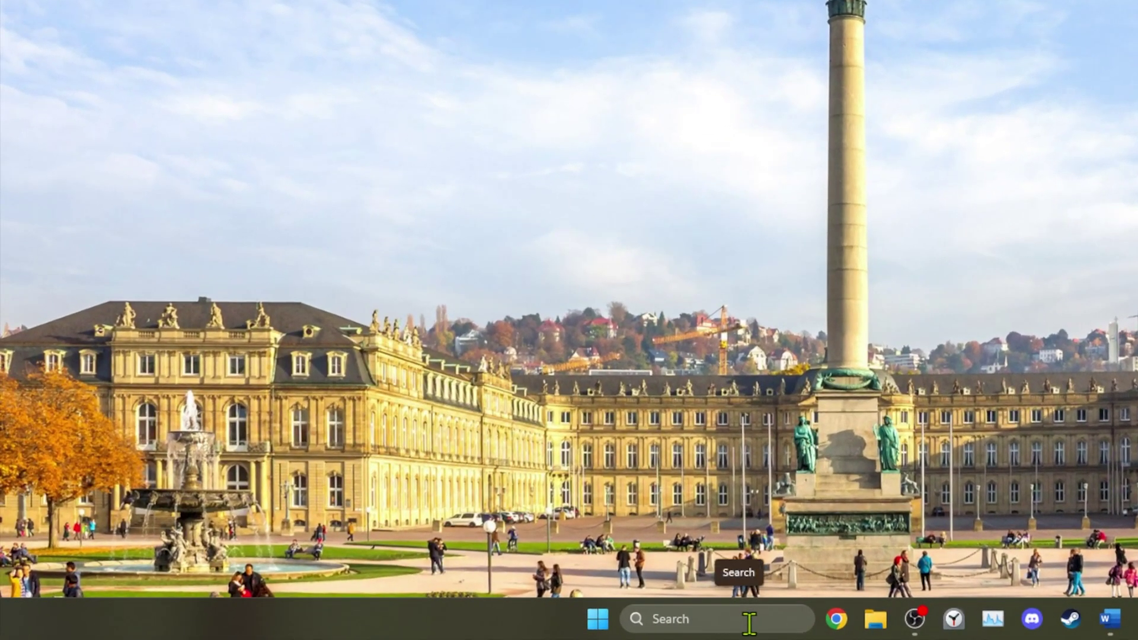
- Launch the classic Outlook app from Windows Search
click(750, 623)
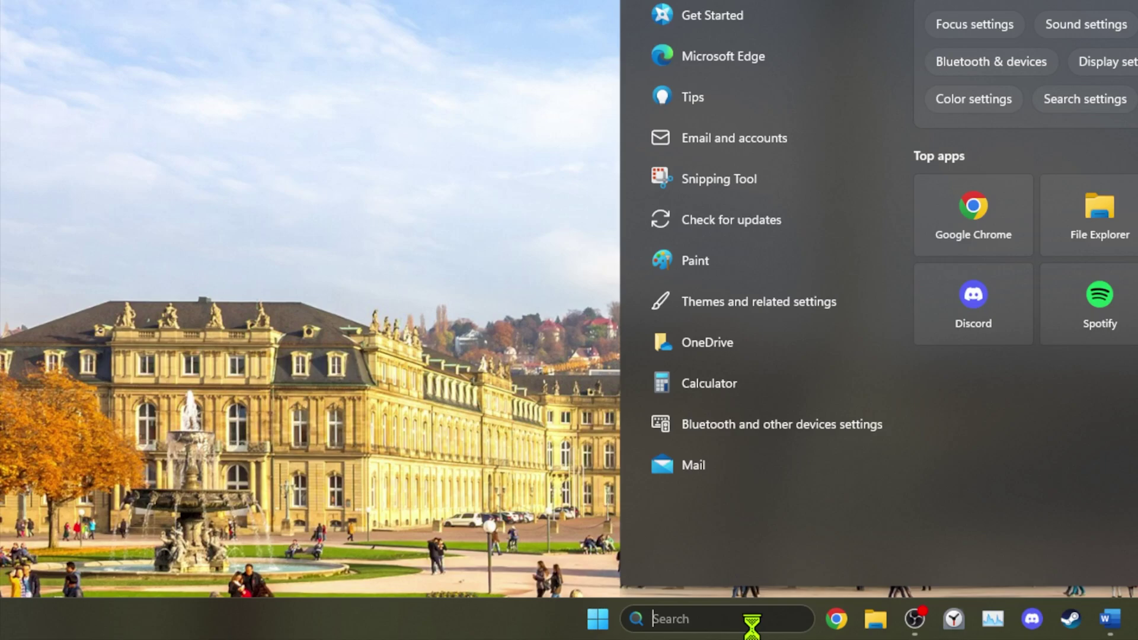
text(outlook)
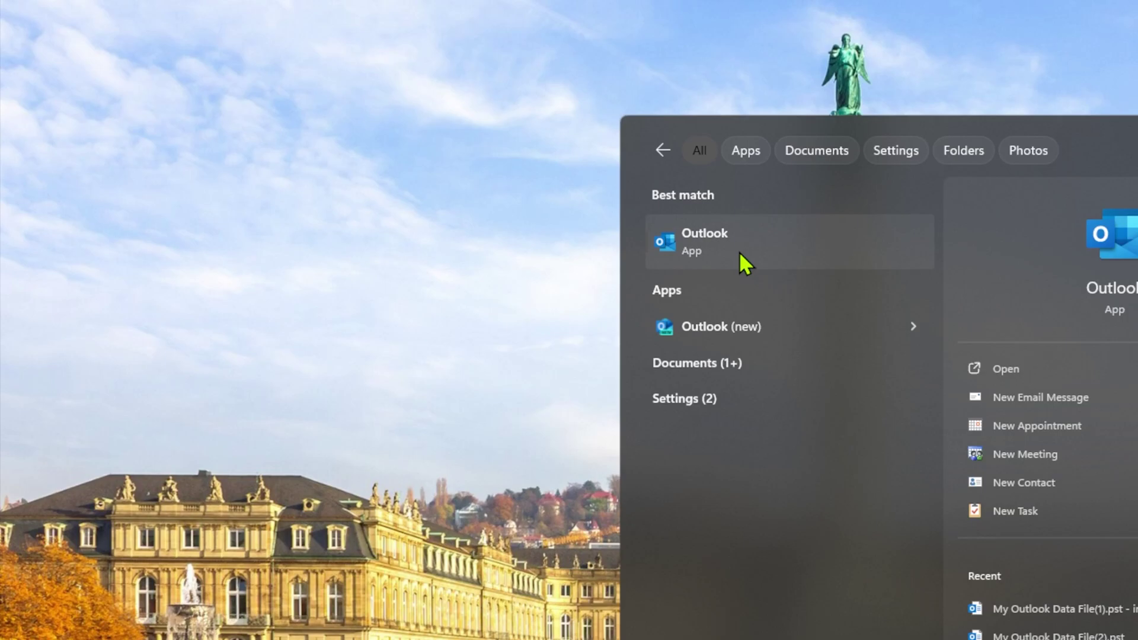
click(739, 255)
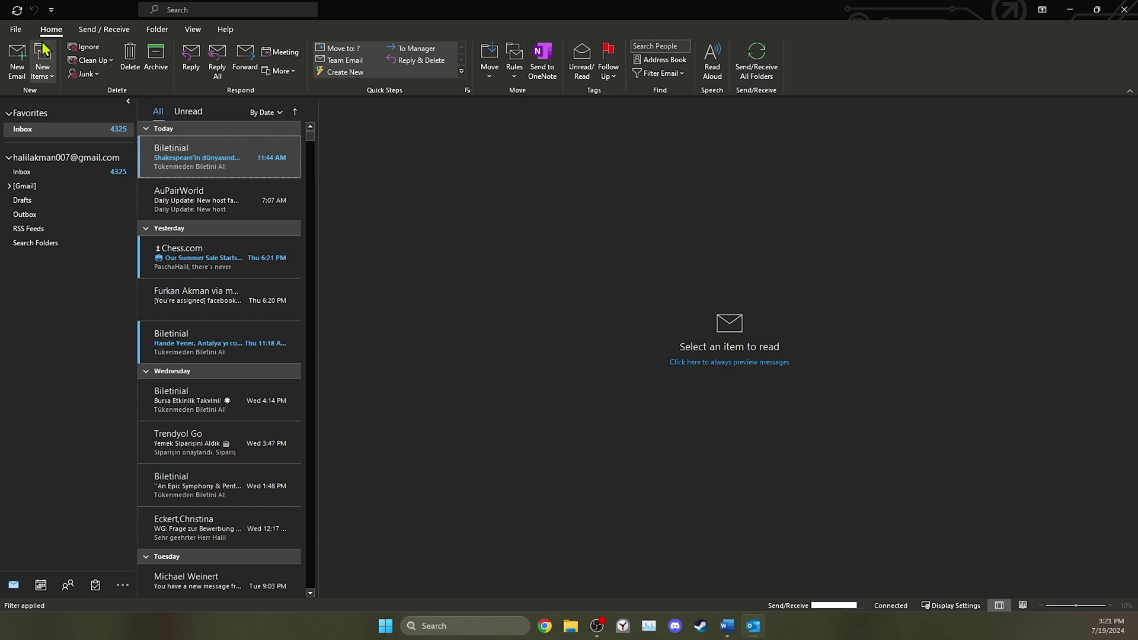
- Try removing the IMAP email account in Account Settings, triggering the data-location warning
click(15, 29)
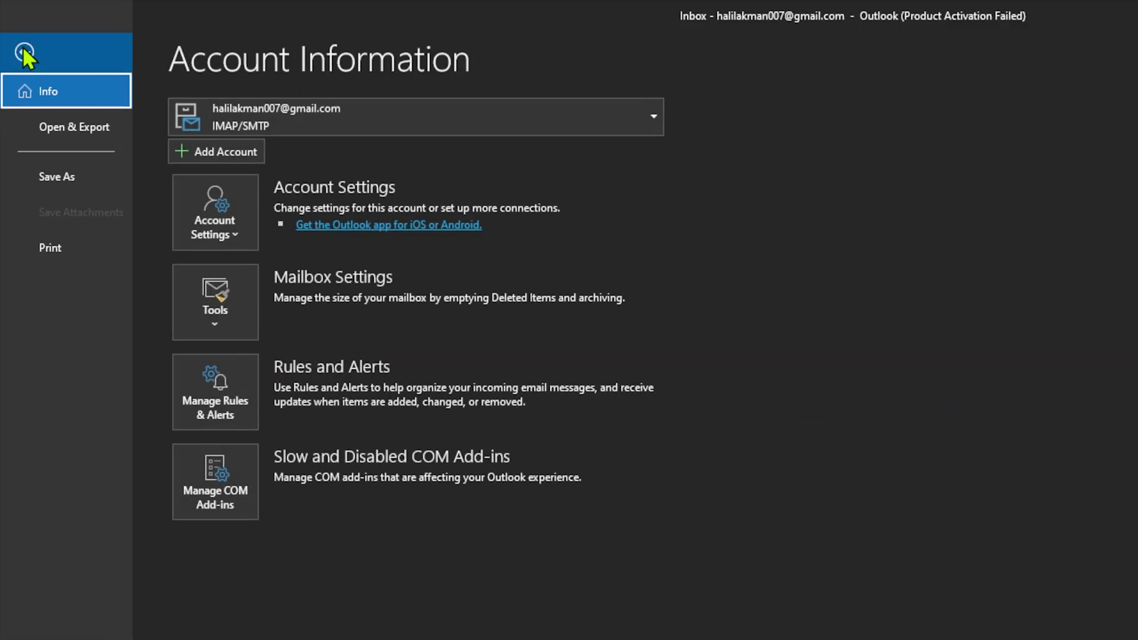
click(226, 217)
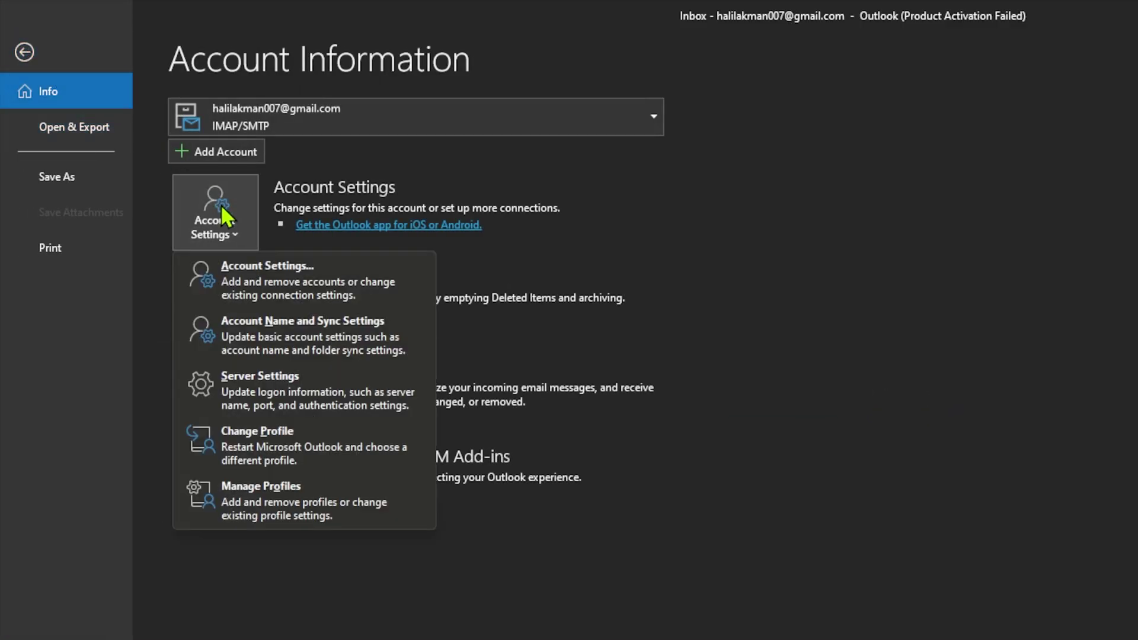
click(274, 277)
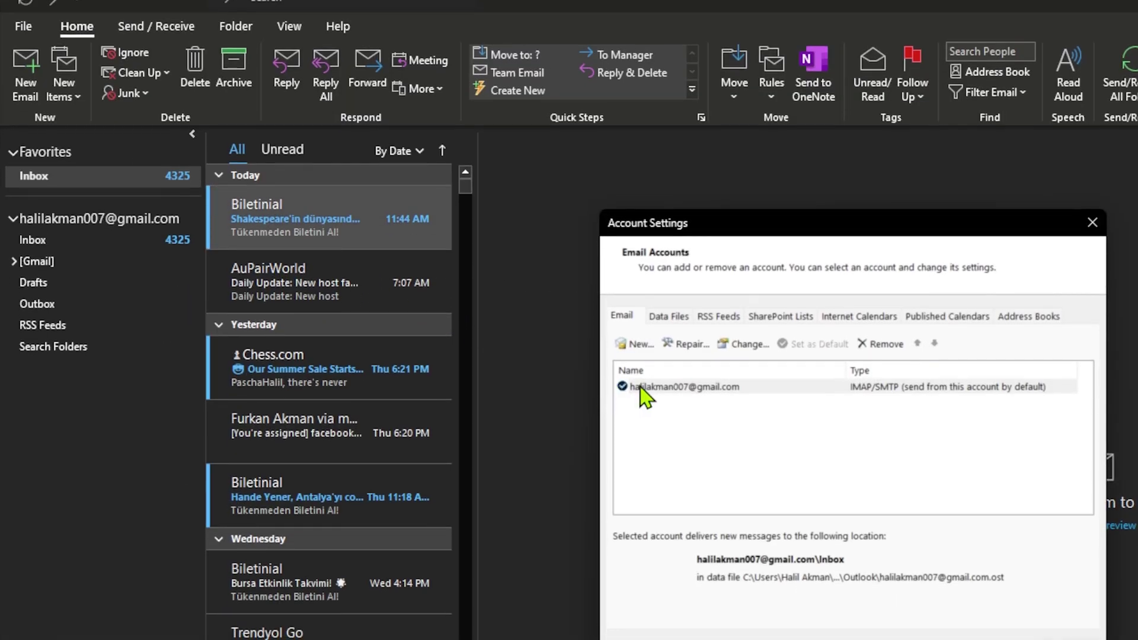
click(681, 386)
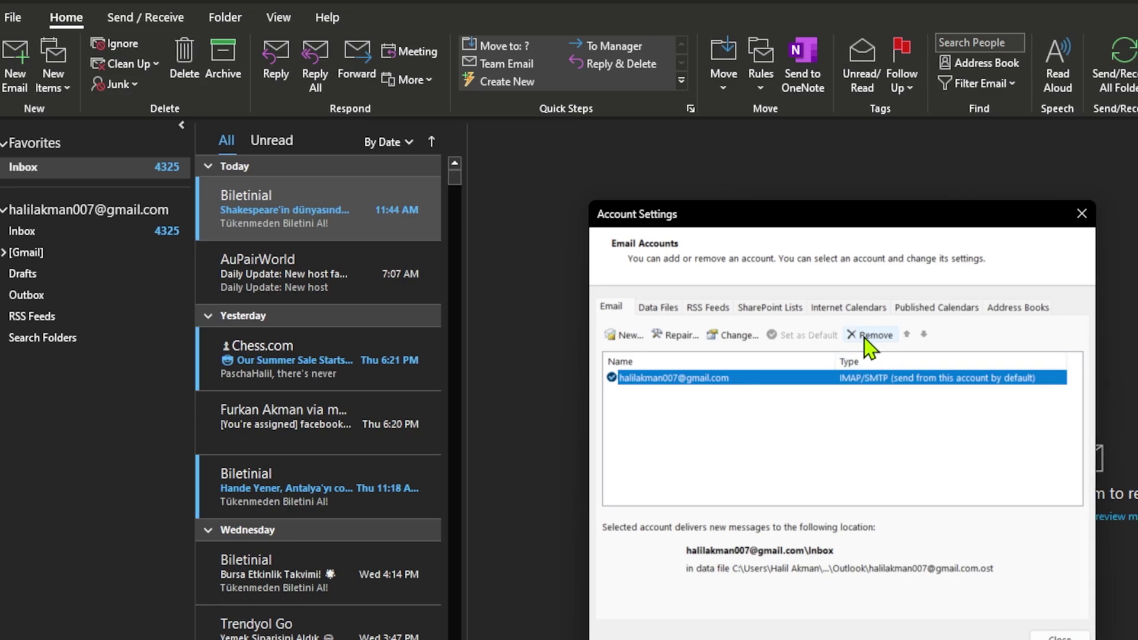
click(869, 337)
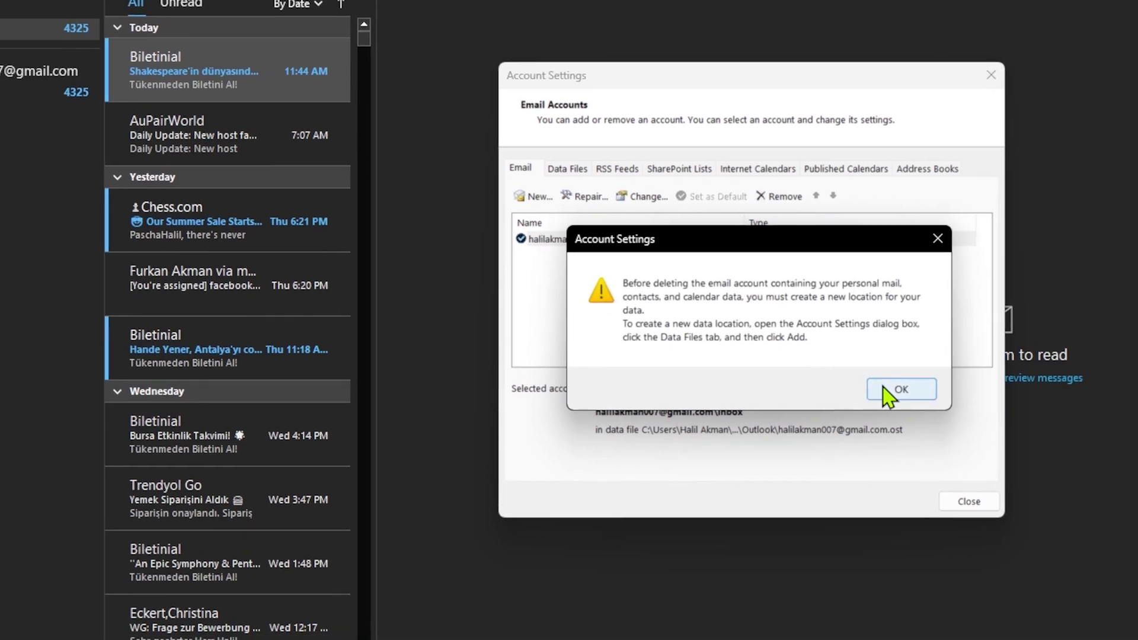
- Dismiss the warning and add a Desktop data file, My Outlook Data File(1).pst
click(887, 391)
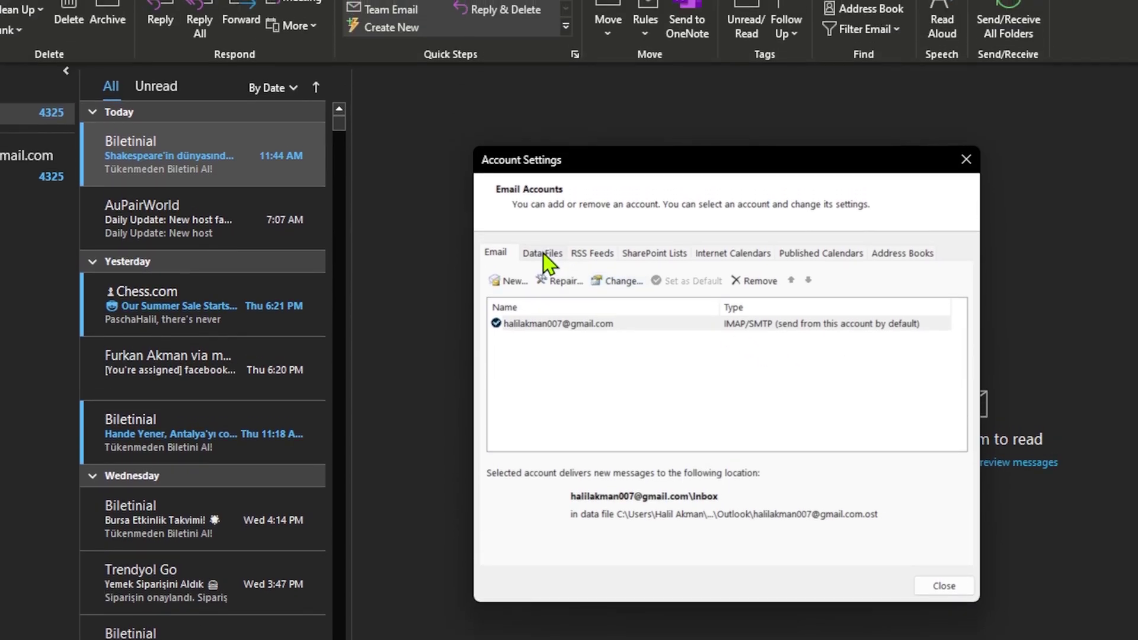
click(543, 254)
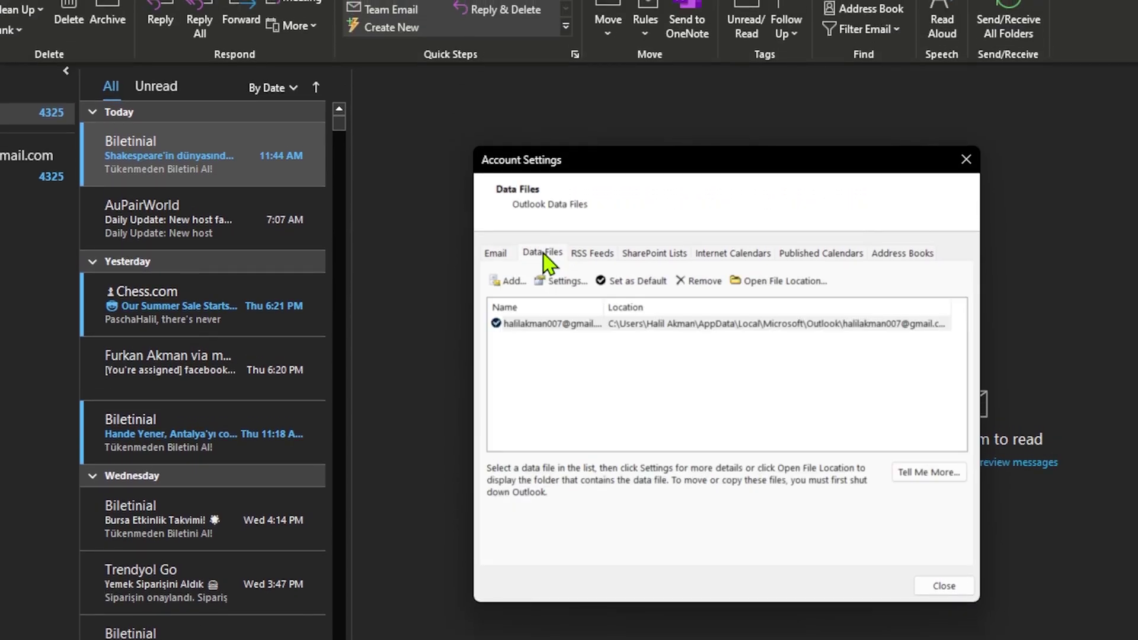
click(513, 282)
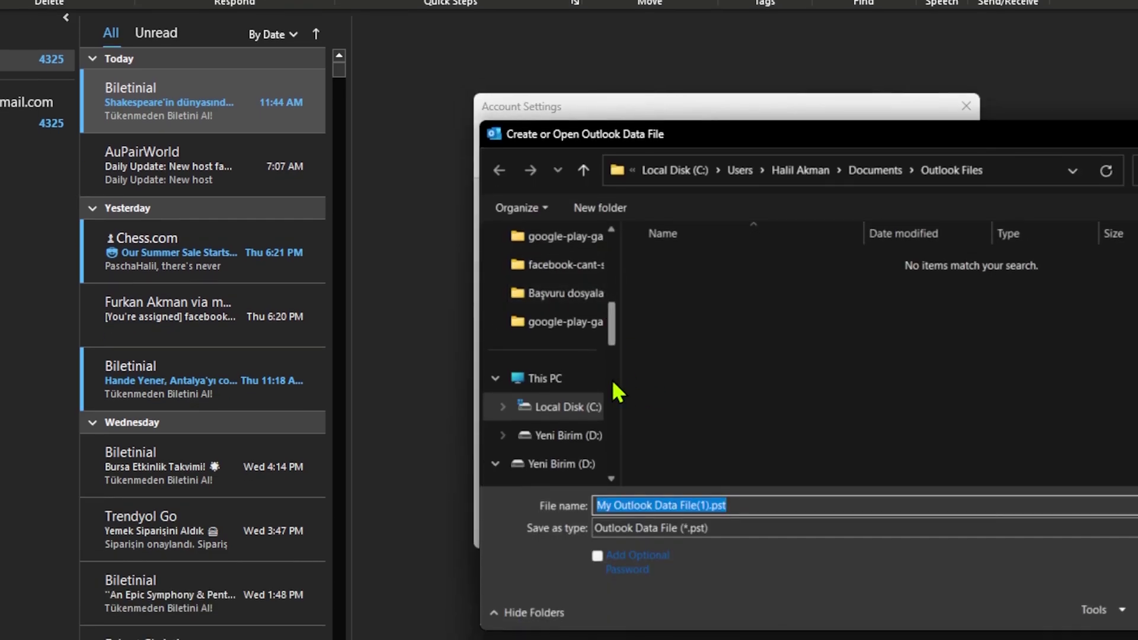
scroll(562, 367, down, 3)
scroll(562, 370, up, 3)
scroll(562, 371, up, 5)
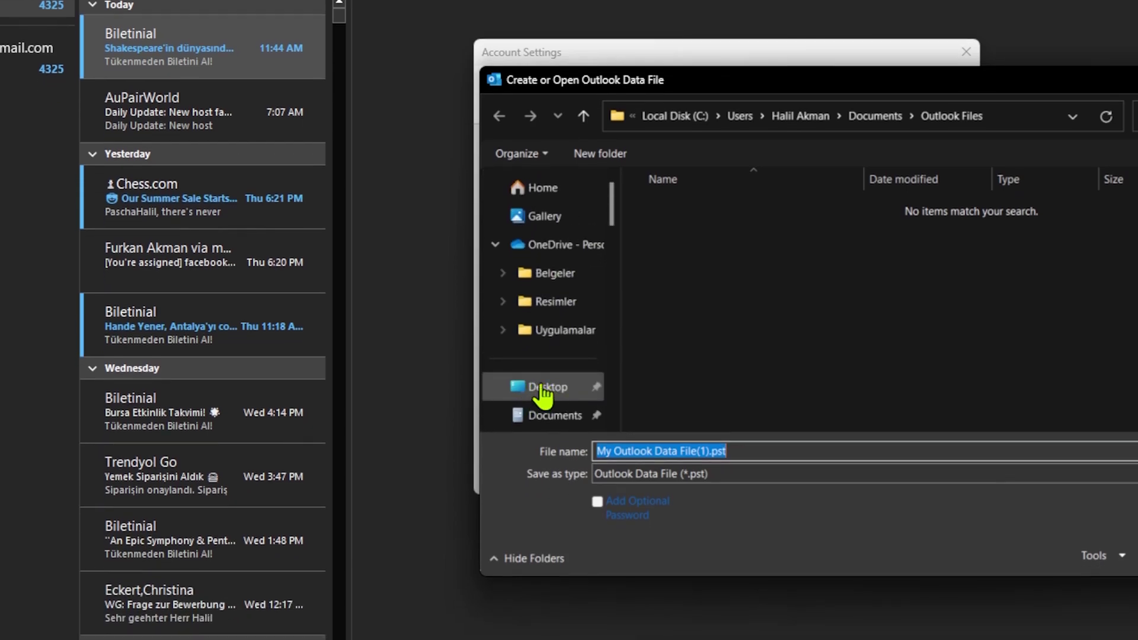
click(540, 445)
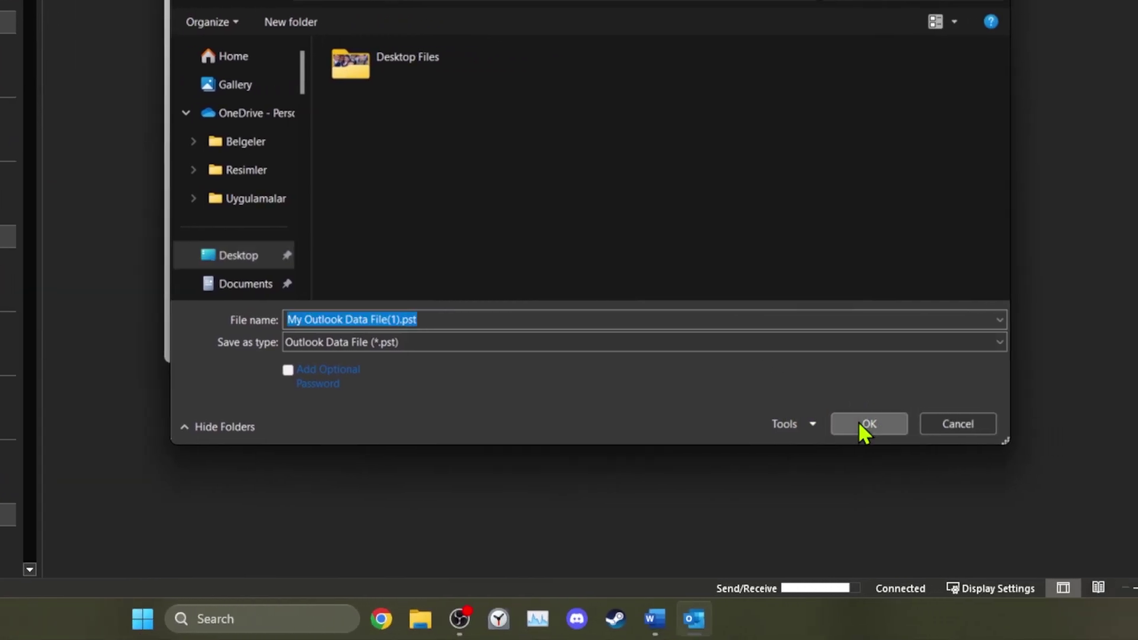
click(858, 422)
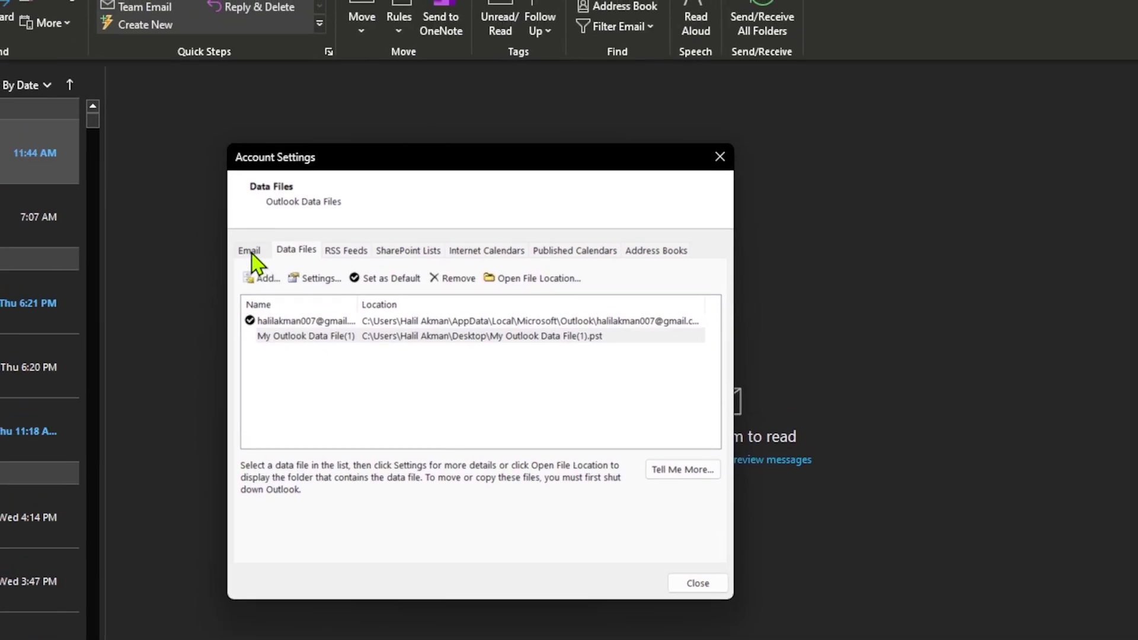
- Remove the Gmail IMAP account from the Email accounts list, confirming the removal
click(221, 168)
click(284, 323)
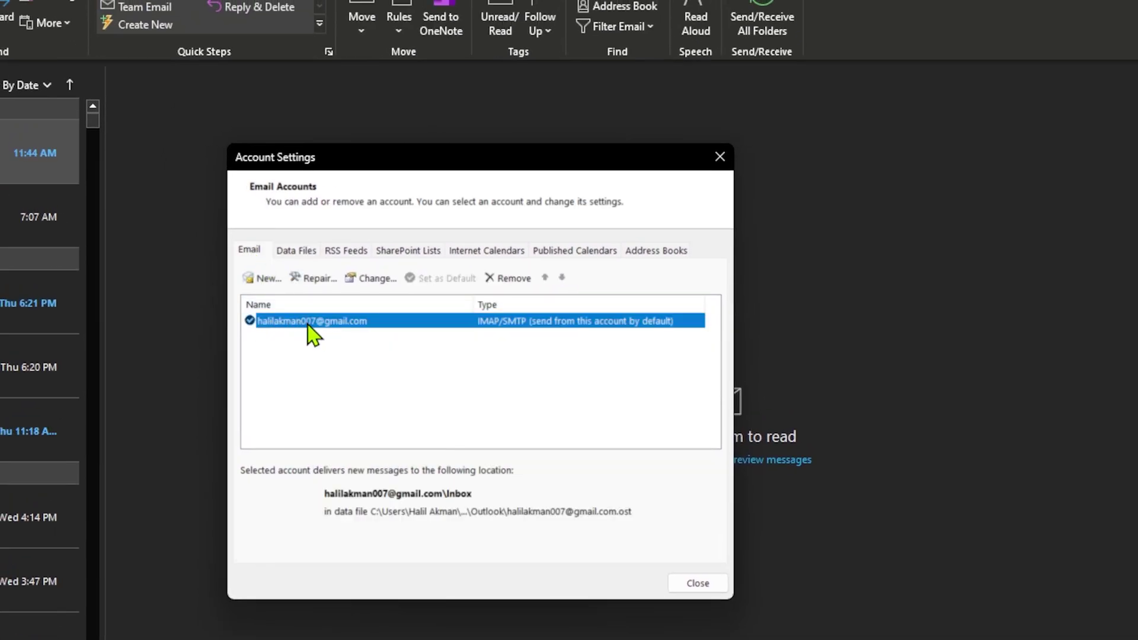
click(508, 278)
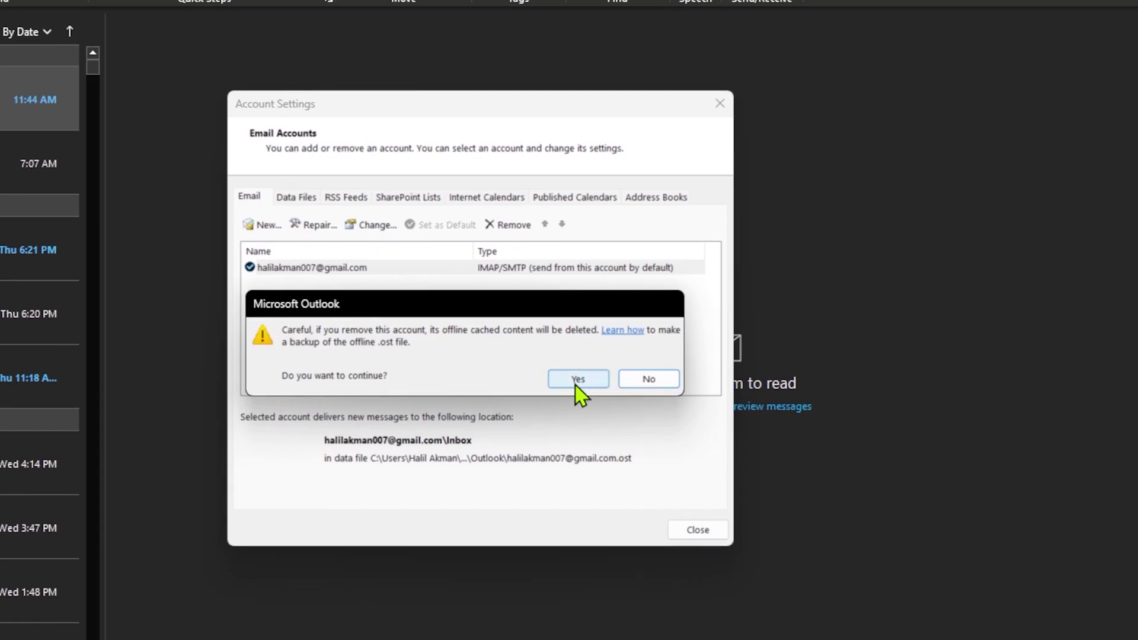
click(578, 382)
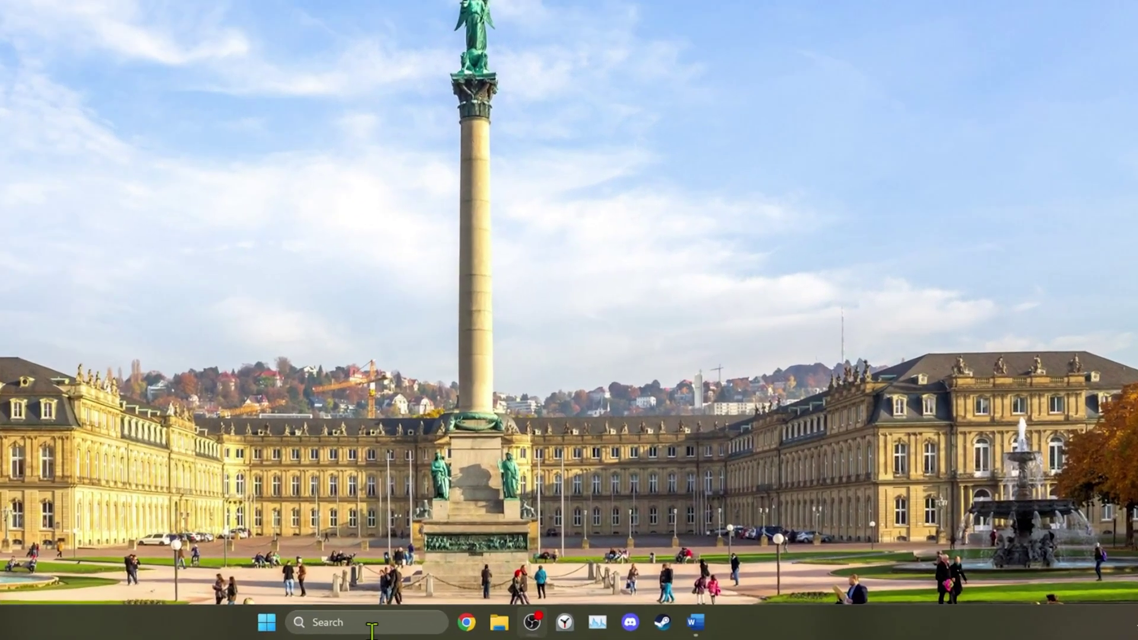
- Launch Outlook again from Windows search
click(491, 632)
text(outlook)
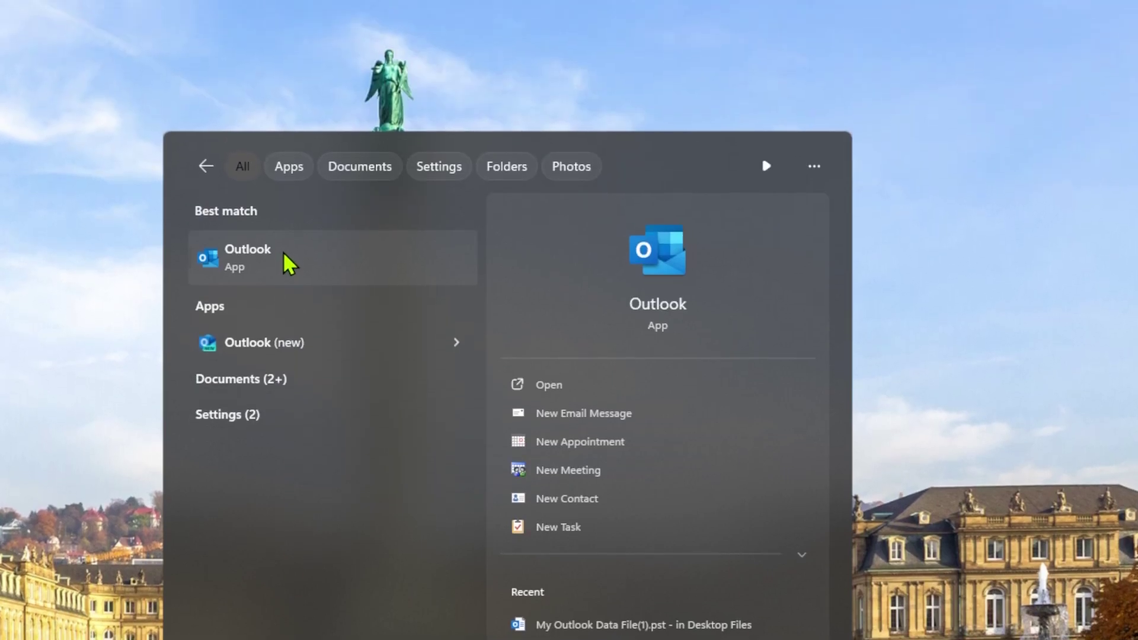
click(283, 251)
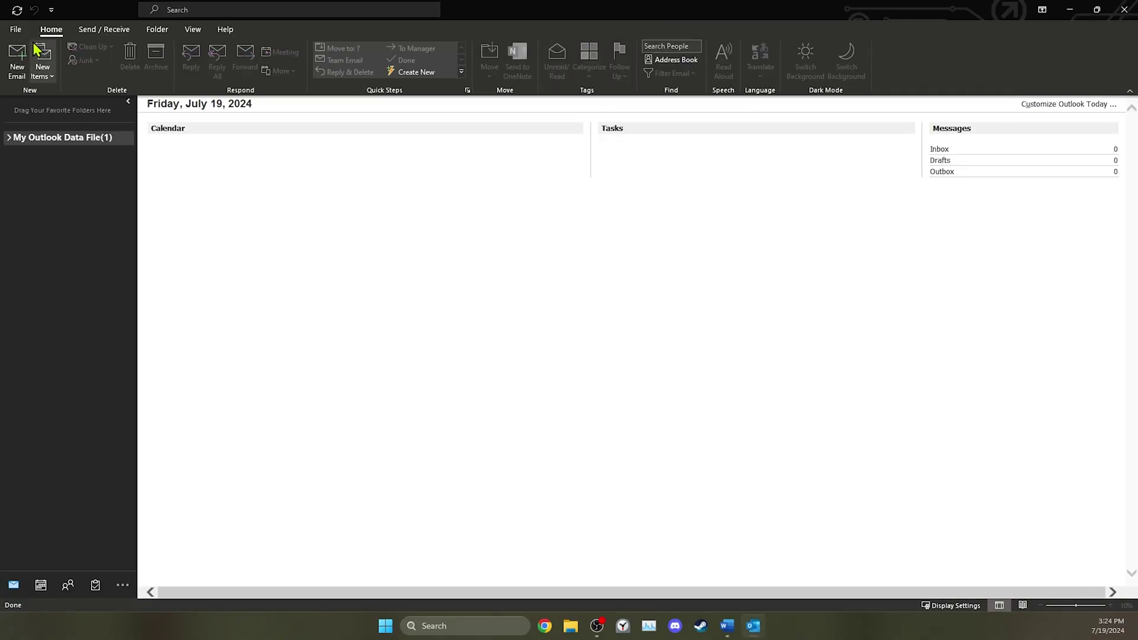
- Re-add the Gmail IMAP account so it appears beside My Outlook Data File(1)
click(16, 29)
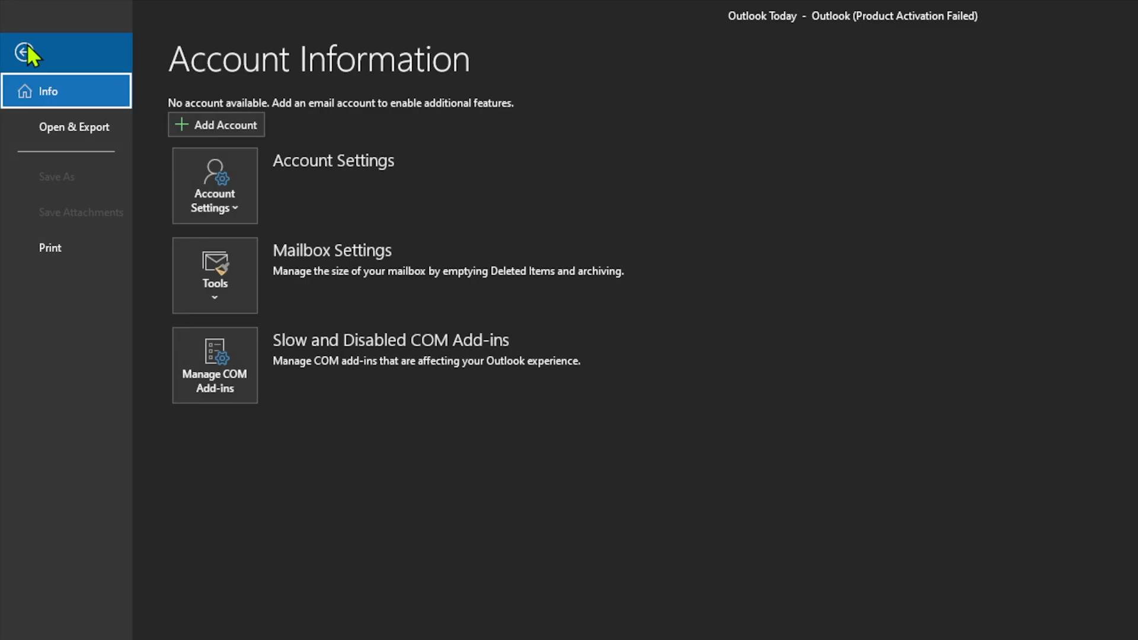
click(220, 125)
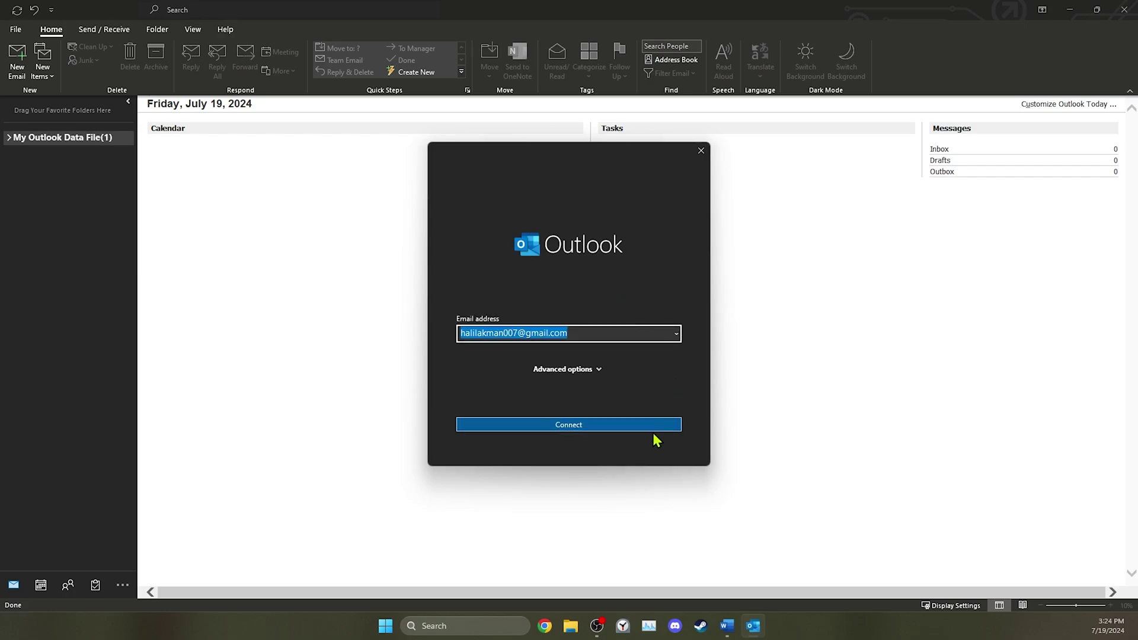
click(564, 427)
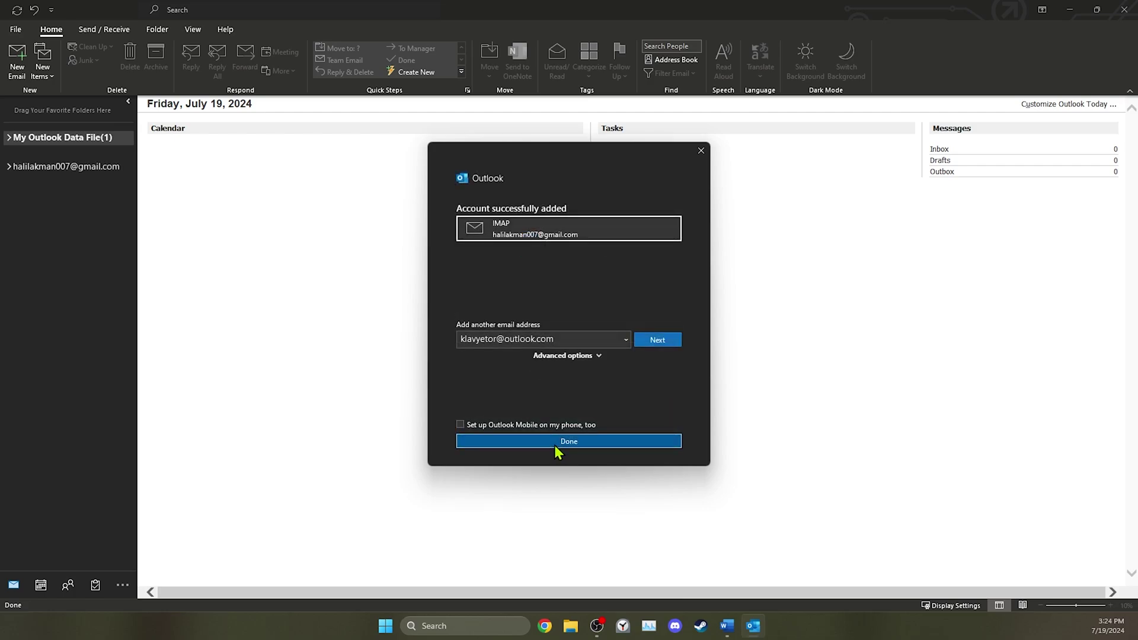
click(568, 442)
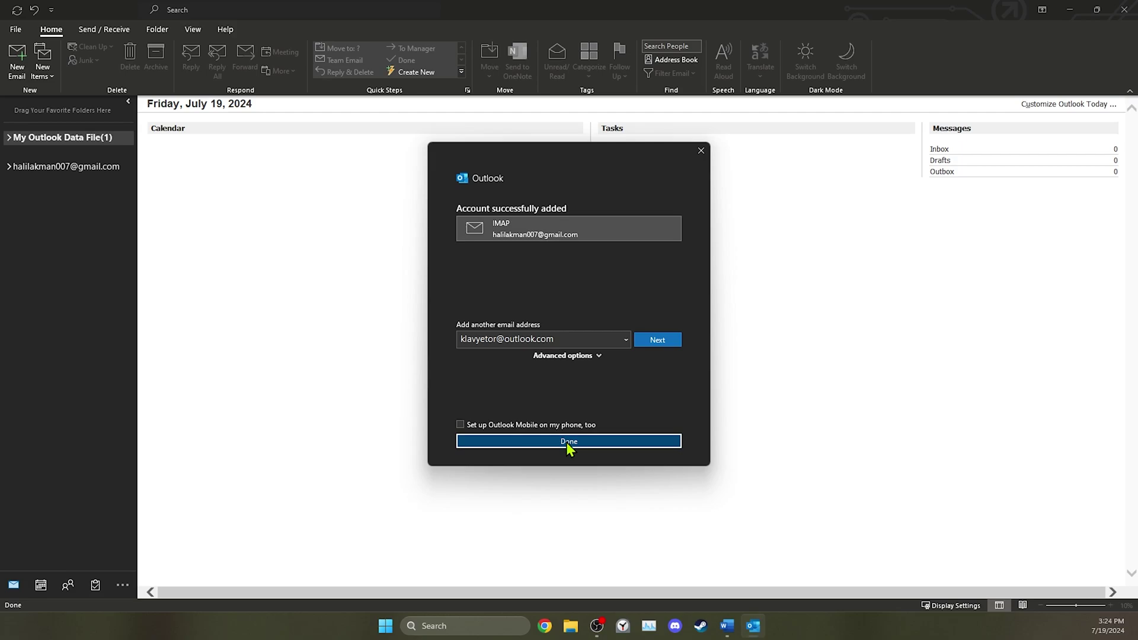